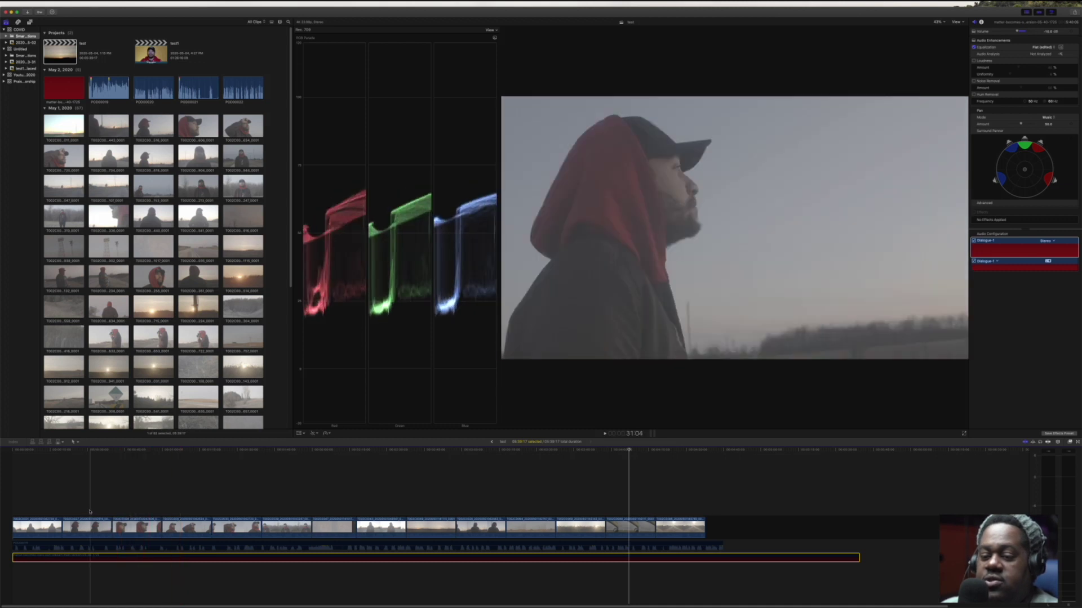
Select the first timeline clip, hide the media browser, and preview the ungraded frame full screen before returning to the editing layout.
click(42, 525)
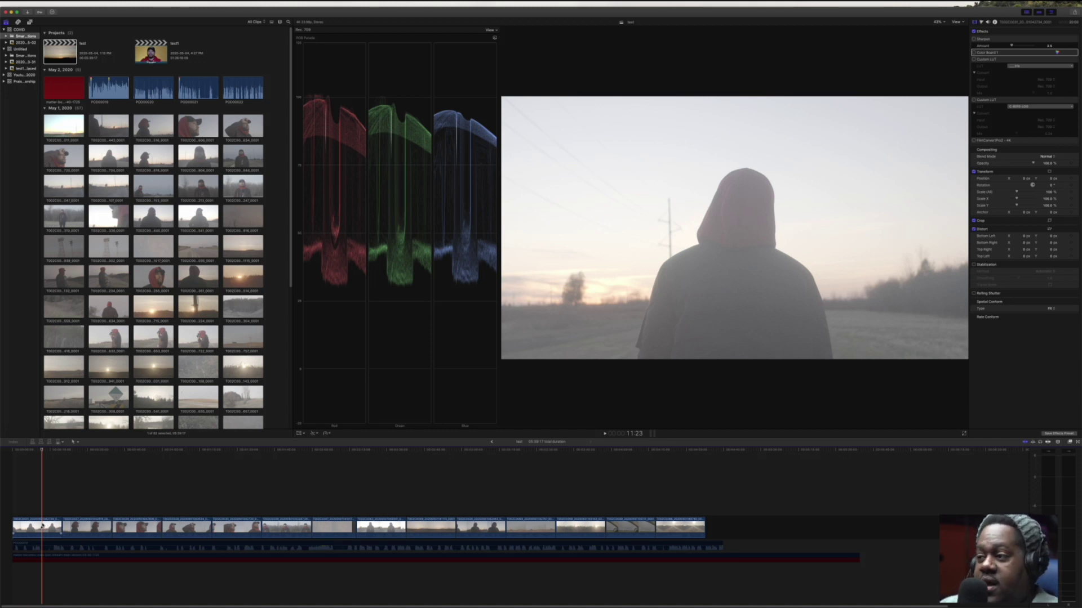
key(Right)
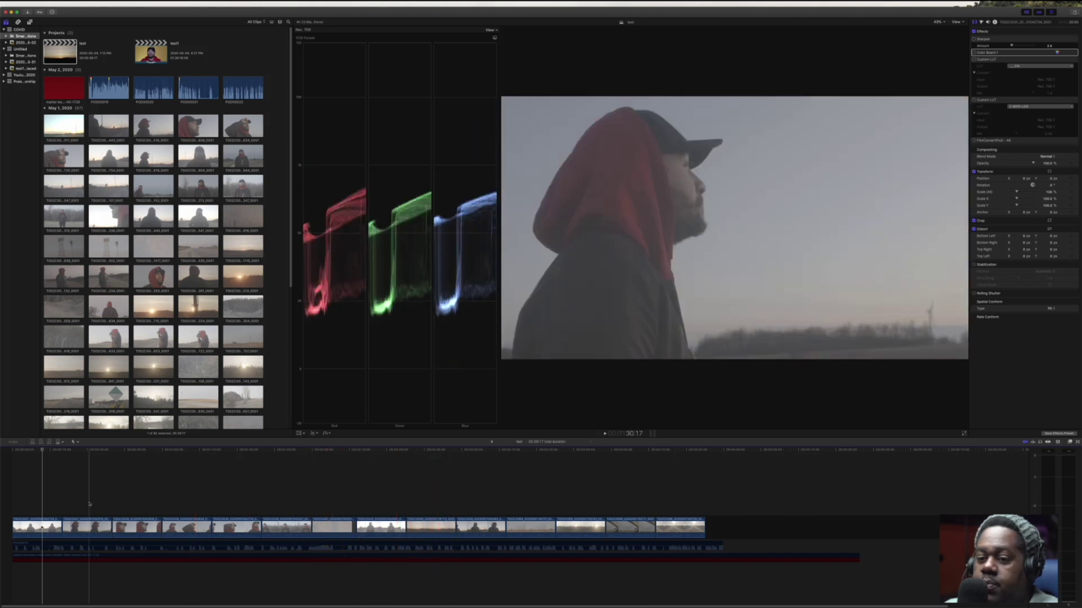
click(45, 527)
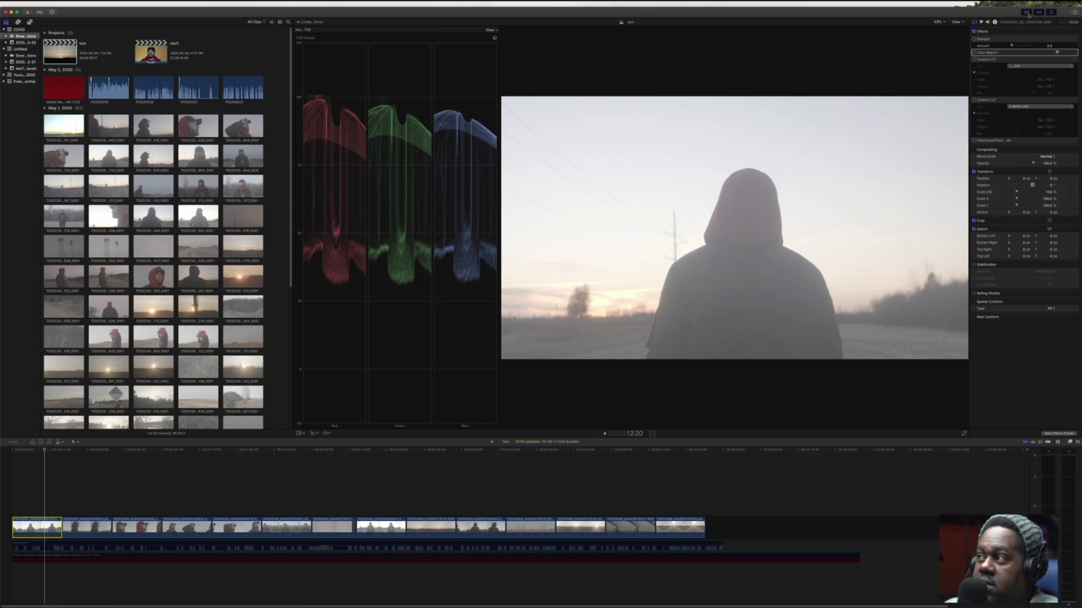
click(1027, 12)
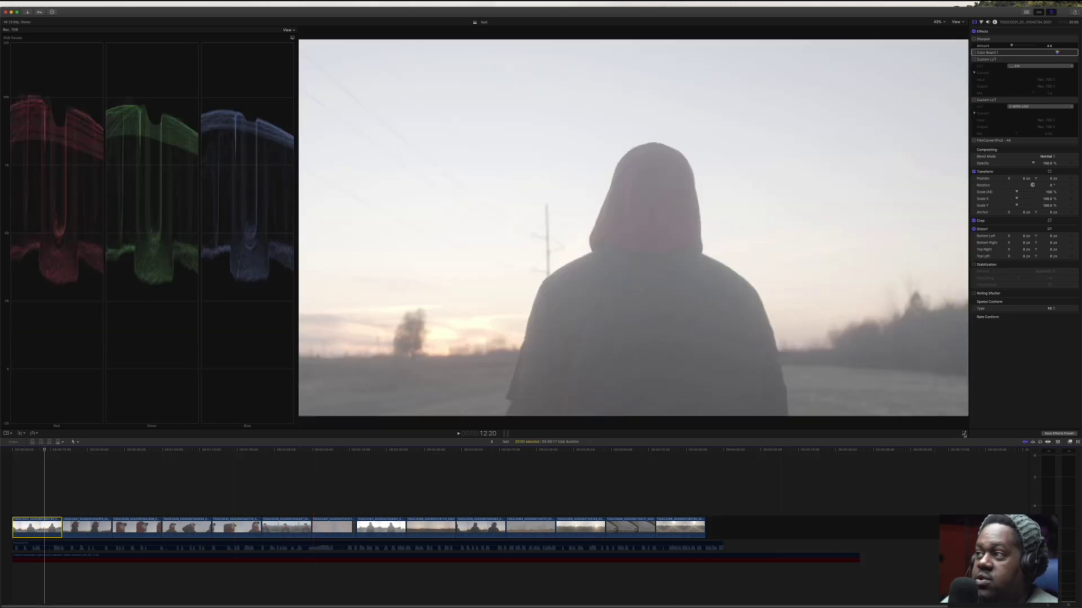
click(964, 435)
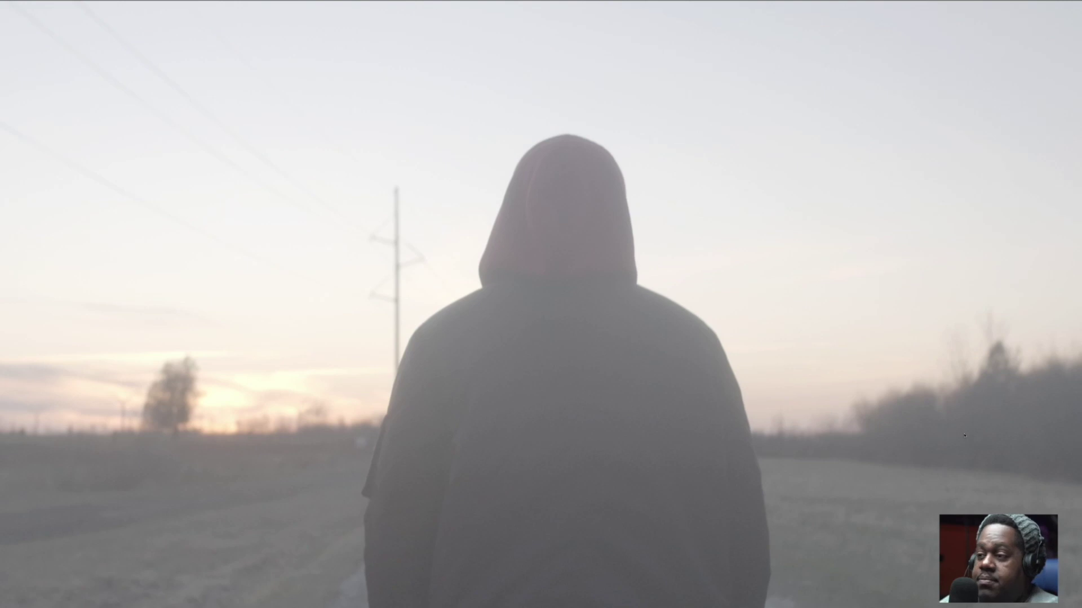
key(Escape)
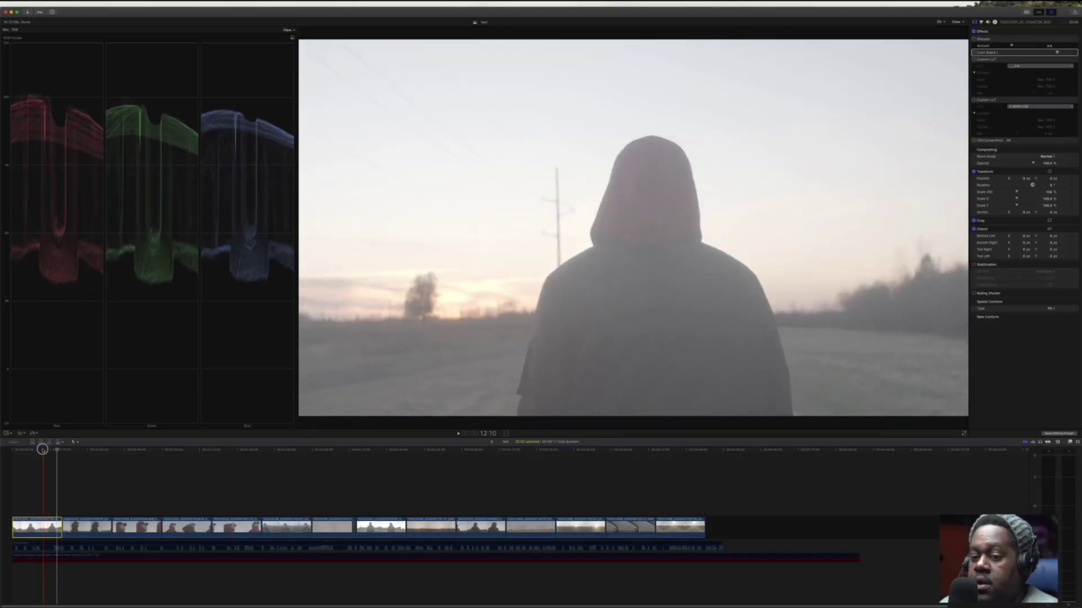
Move the playhead to 11:17 in the first clip and enable its Color Board correction.
click(42, 449)
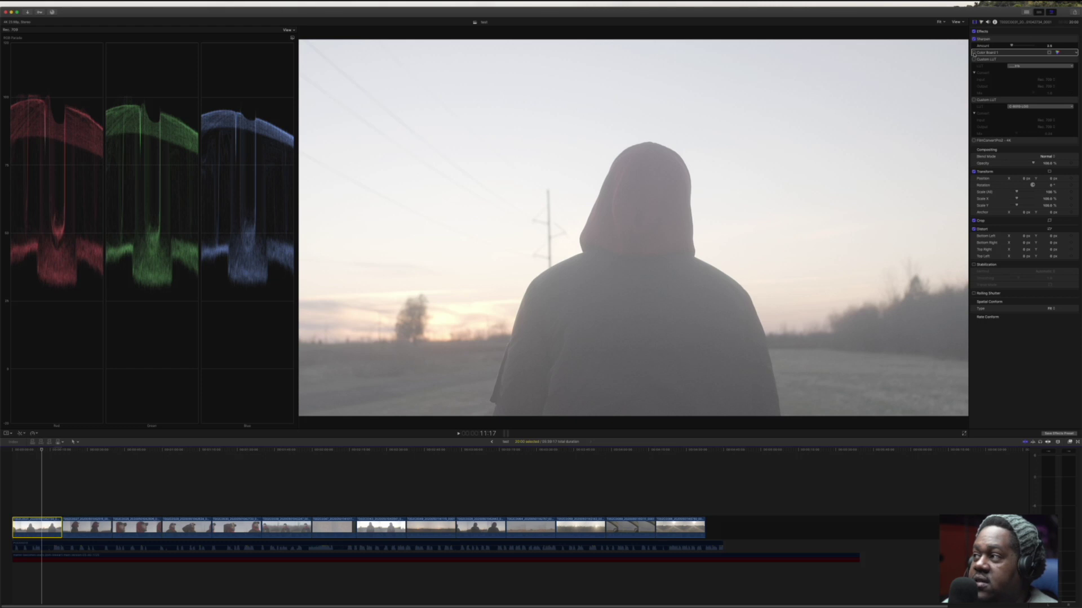
click(973, 53)
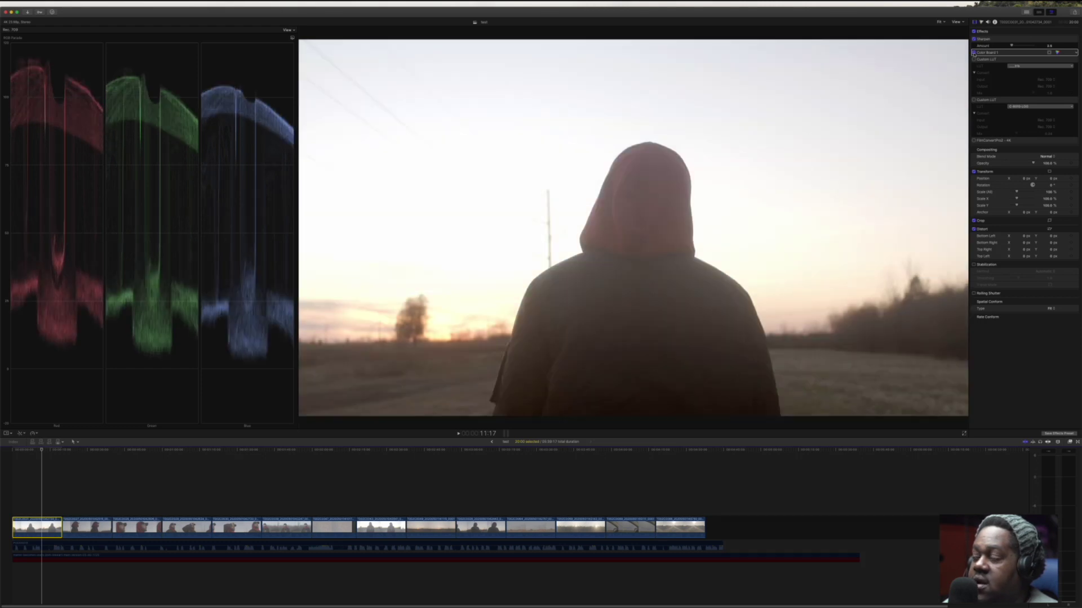
Try neutralising the midtones' colour tint in the first clip's Color Board, and return it to its original position.
click(1058, 53)
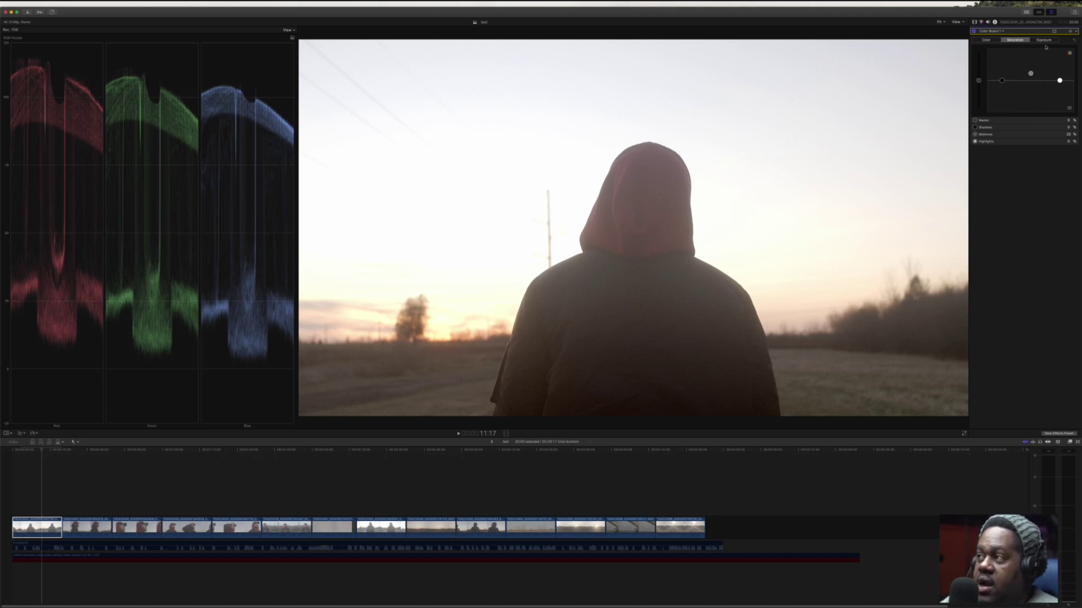
click(990, 40)
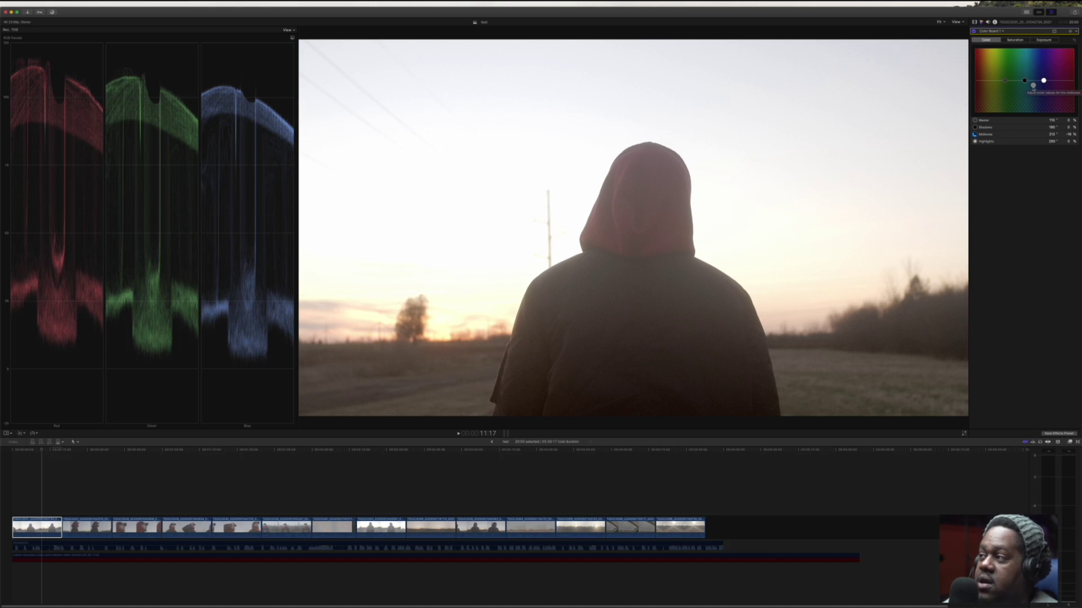
drag(1032, 86, 1033, 80)
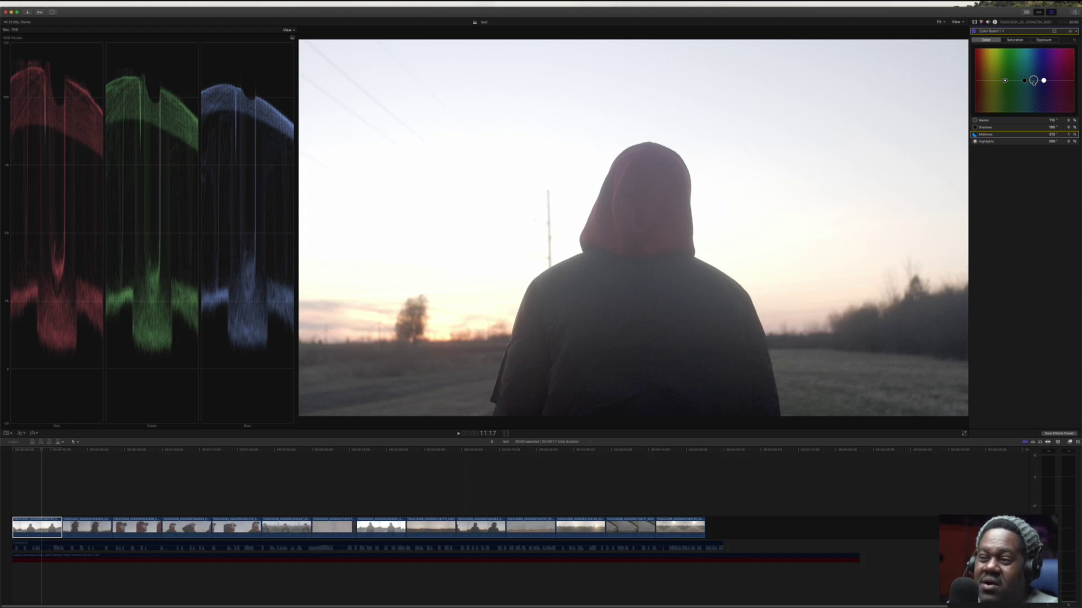
drag(1033, 81, 1033, 85)
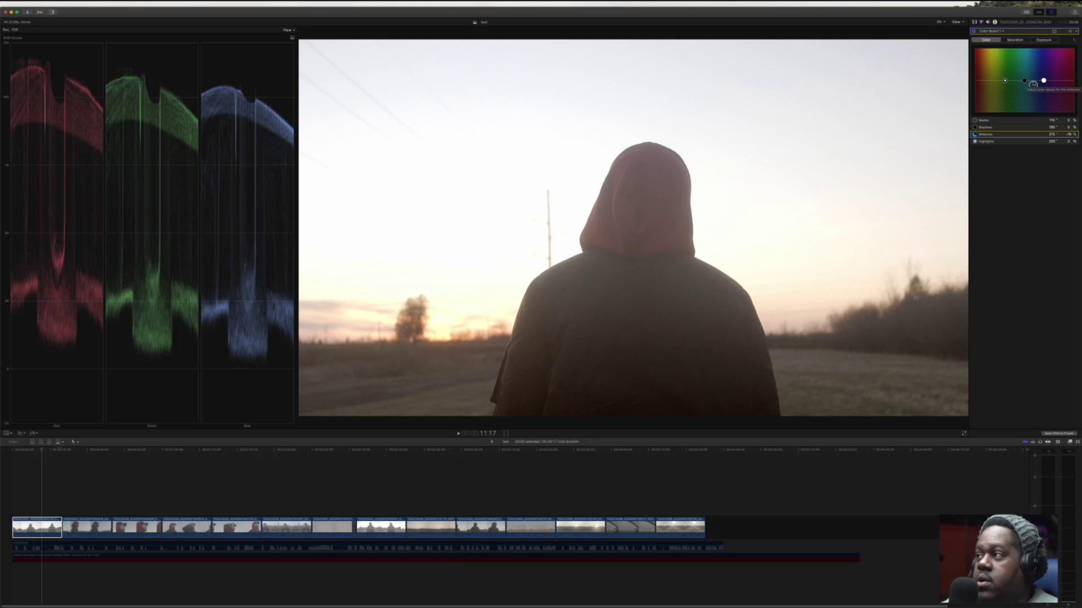
Try raising the shadows' saturation in the Color Board, and reset that adjustment.
click(1012, 40)
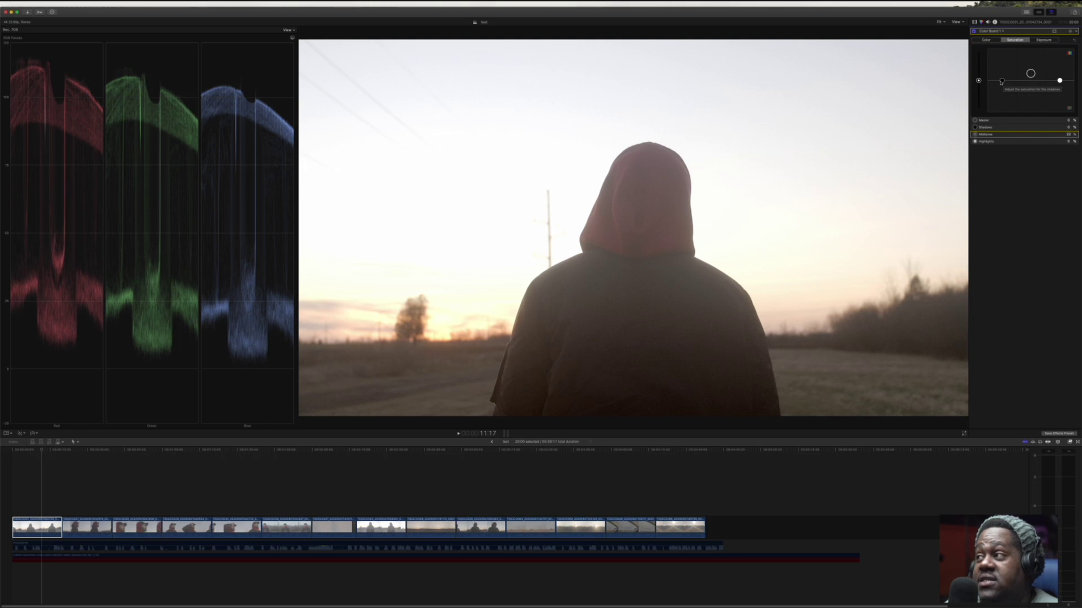
drag(1001, 81, 1003, 50)
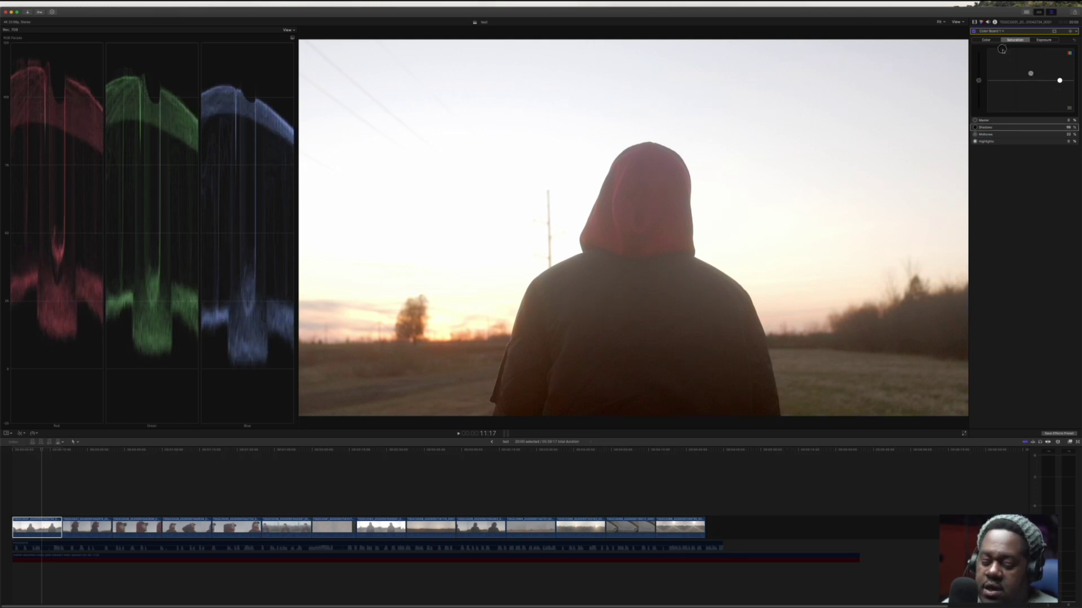
key(Delete)
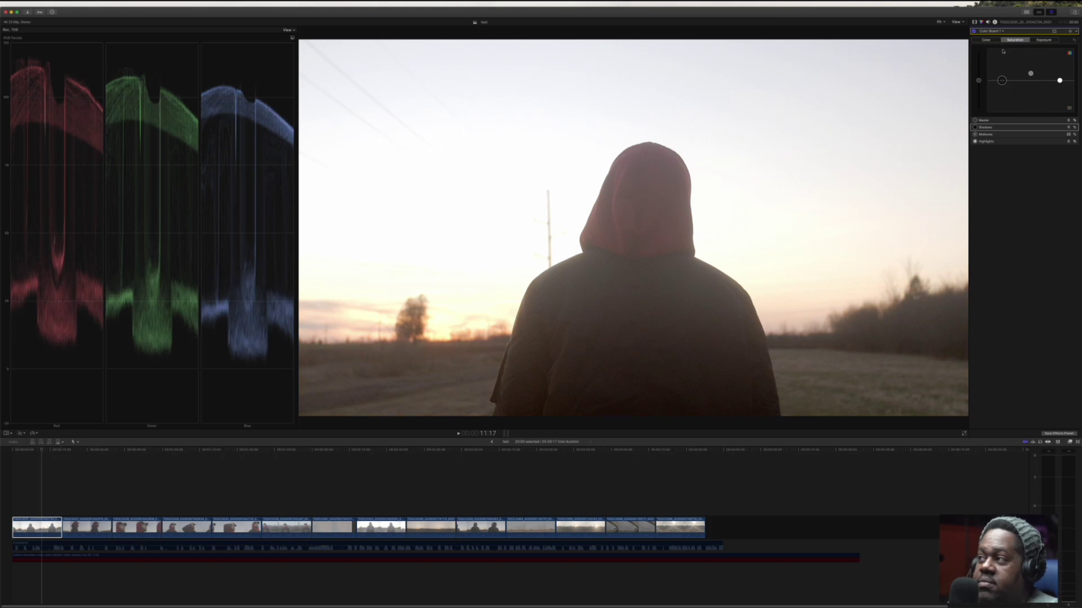
Reset the Color Board's exposure adjustments on the first clip, and undo the reset.
click(1054, 40)
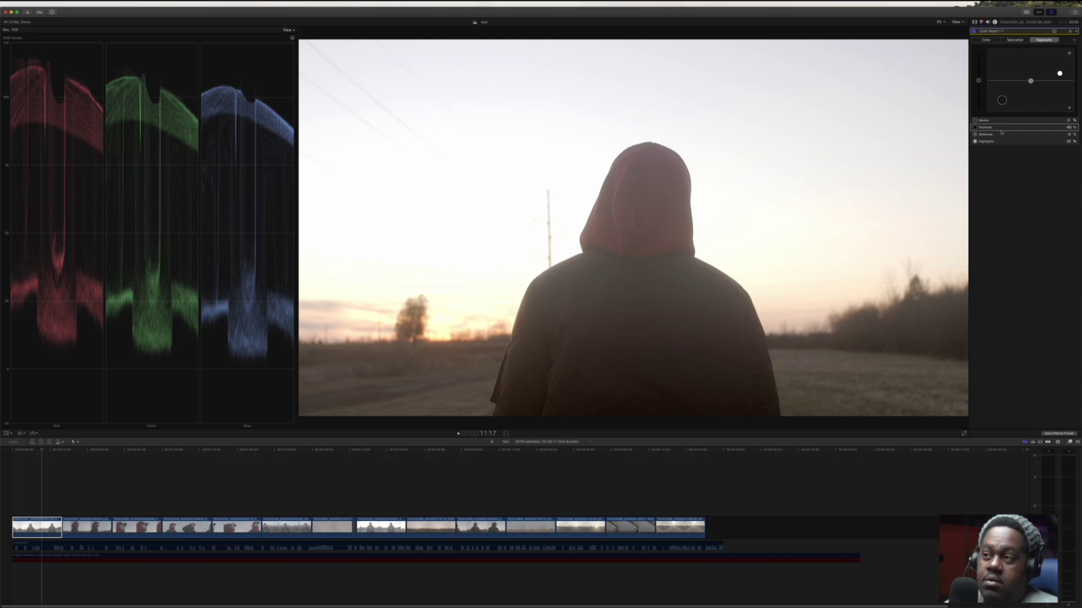
click(1075, 40)
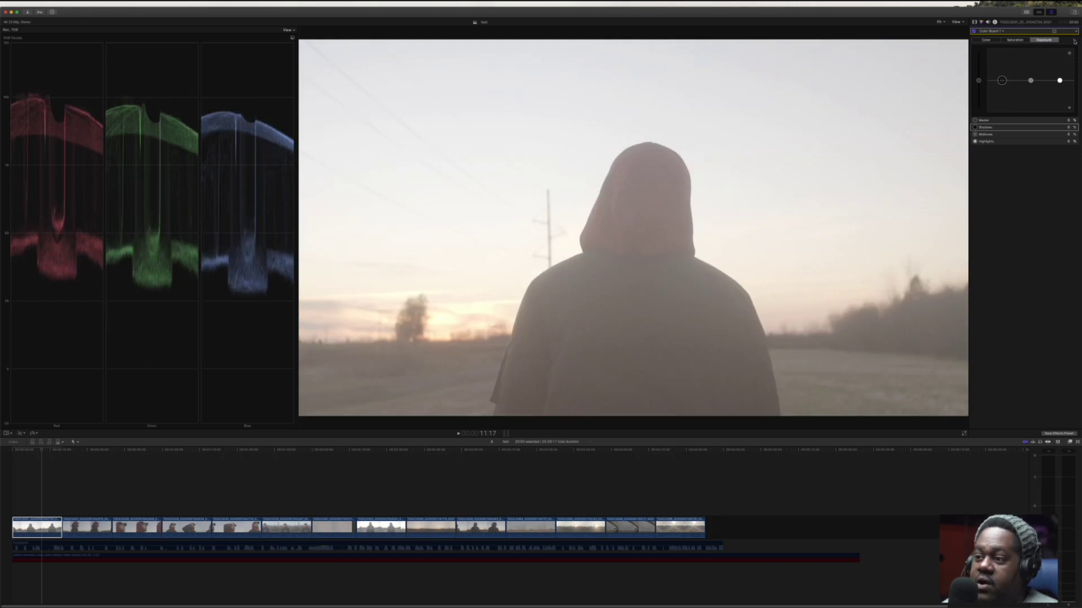
key(super+z)
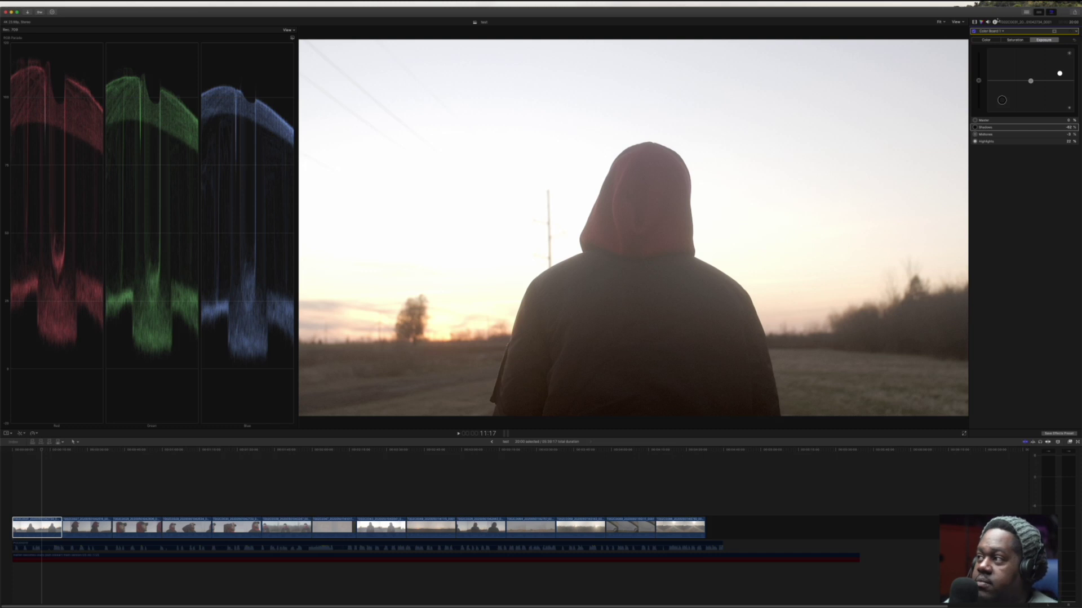
Enable both Custom LUT effects and the FilmConvert effect on the first clip, and check an earlier frame of the graded shot.
click(975, 22)
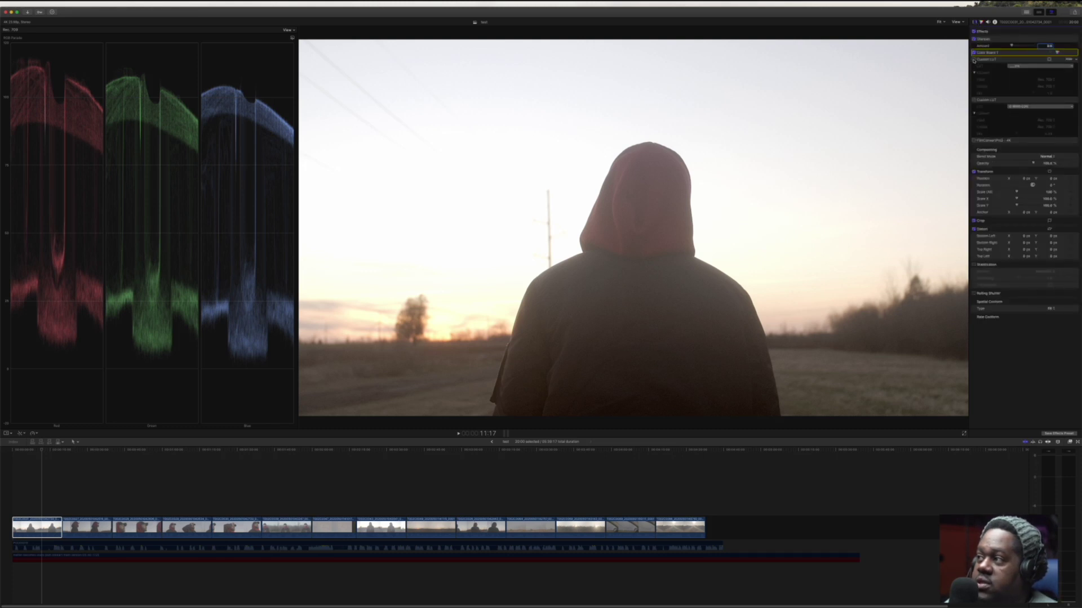
click(974, 59)
click(1020, 67)
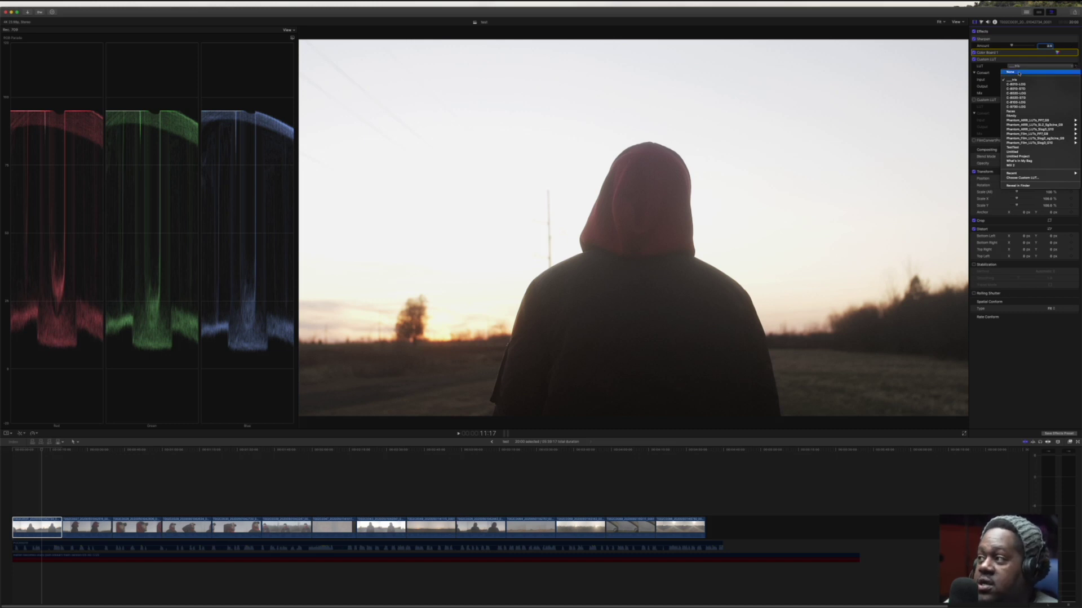
click(1000, 65)
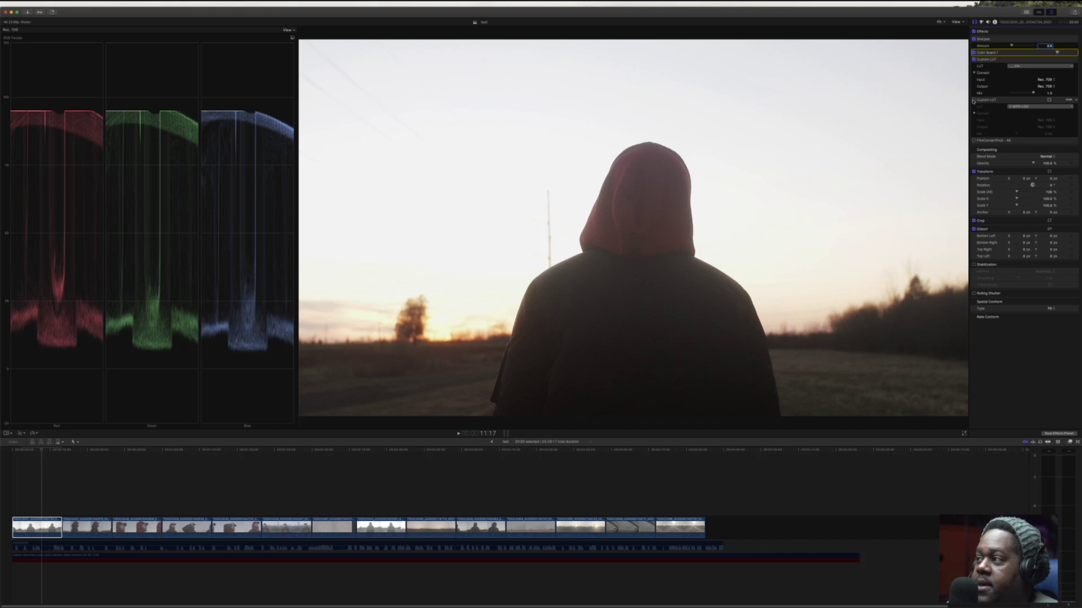
click(973, 100)
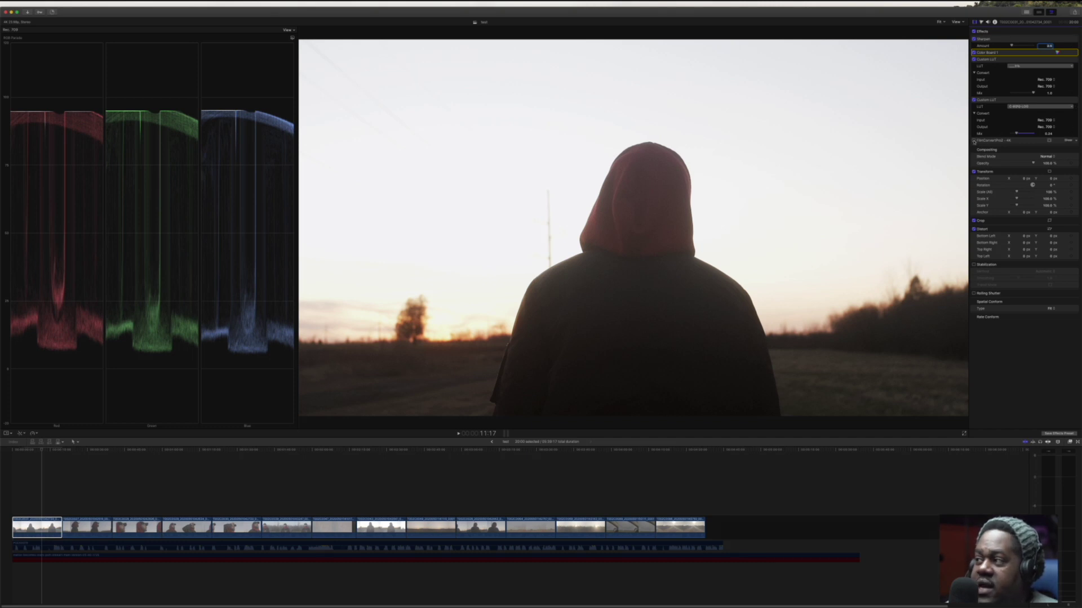
click(974, 141)
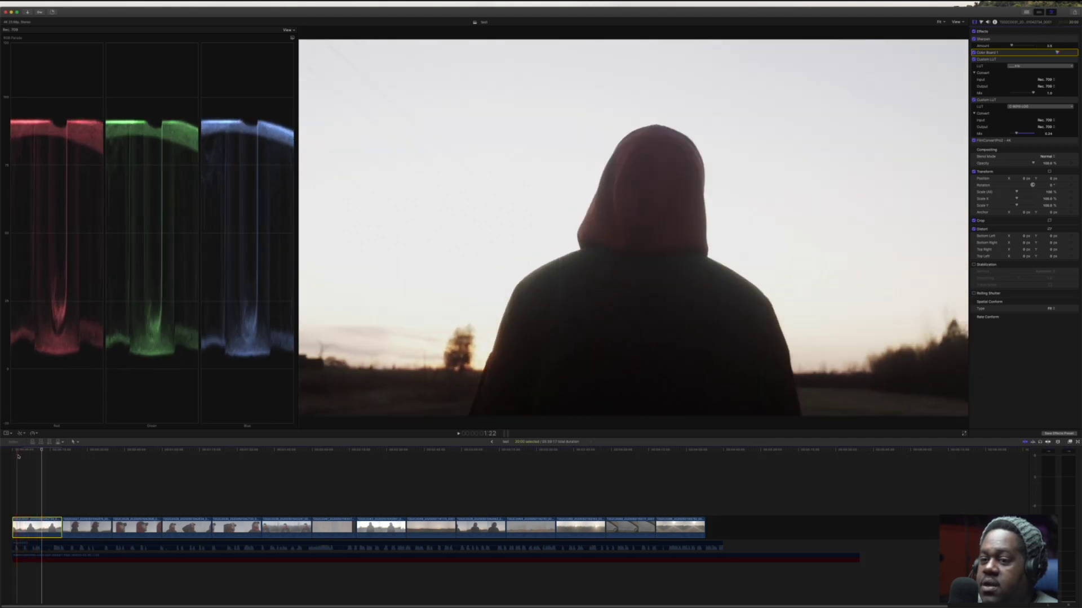
click(21, 451)
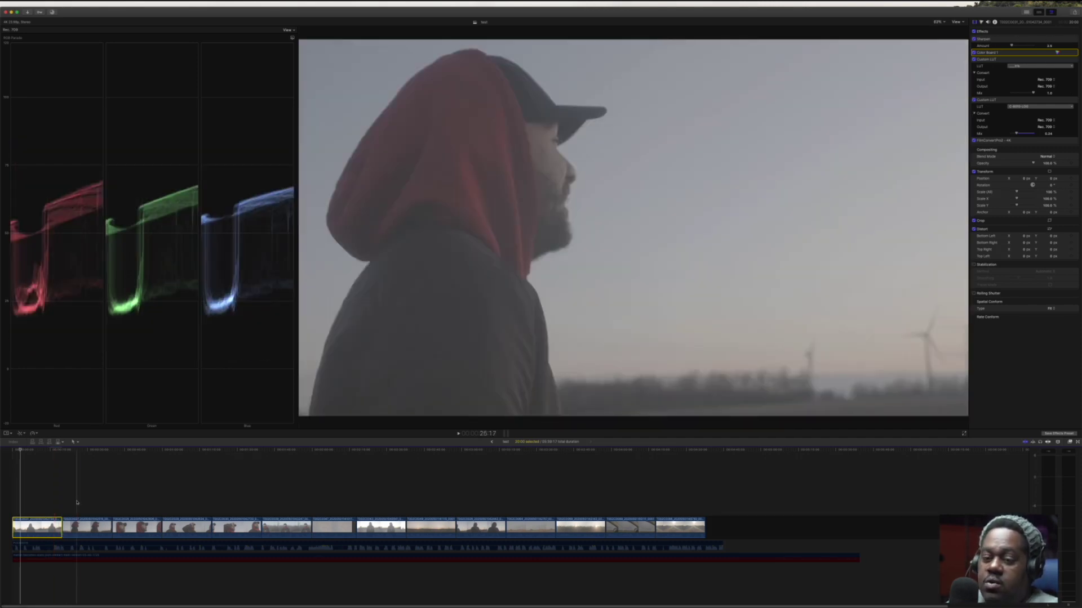
Select the second timeline clip, show its frame at 29:04, and enable its Color Board correction.
click(81, 529)
click(83, 530)
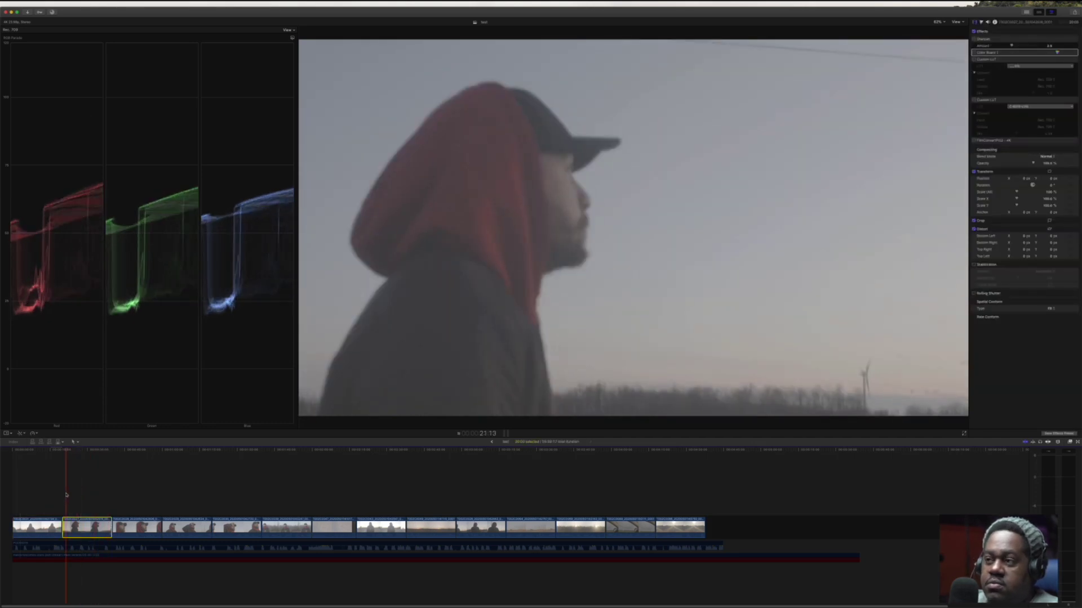
key(space)
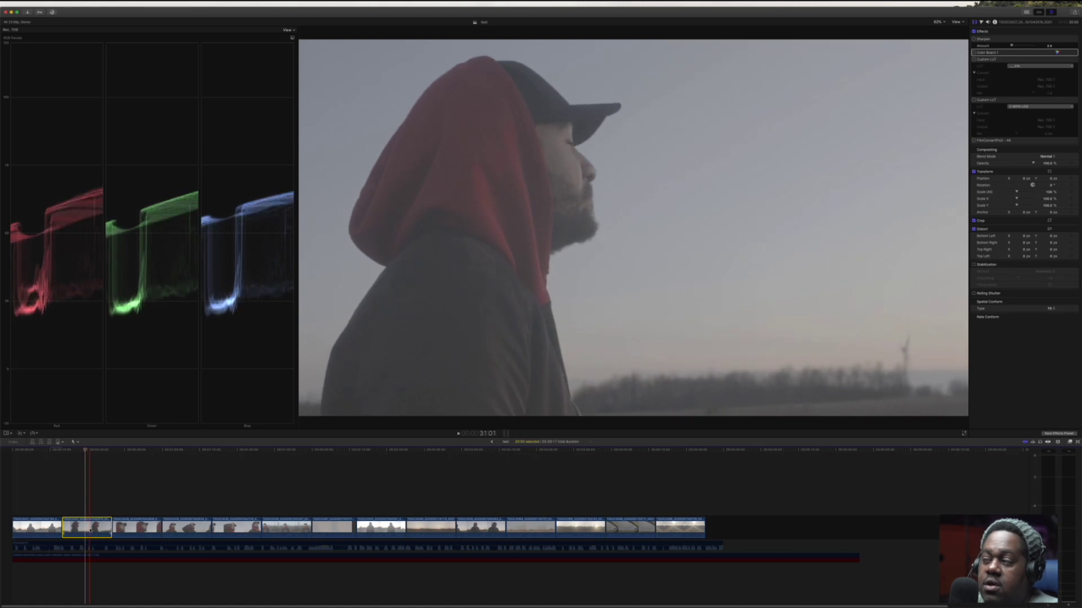
key(space)
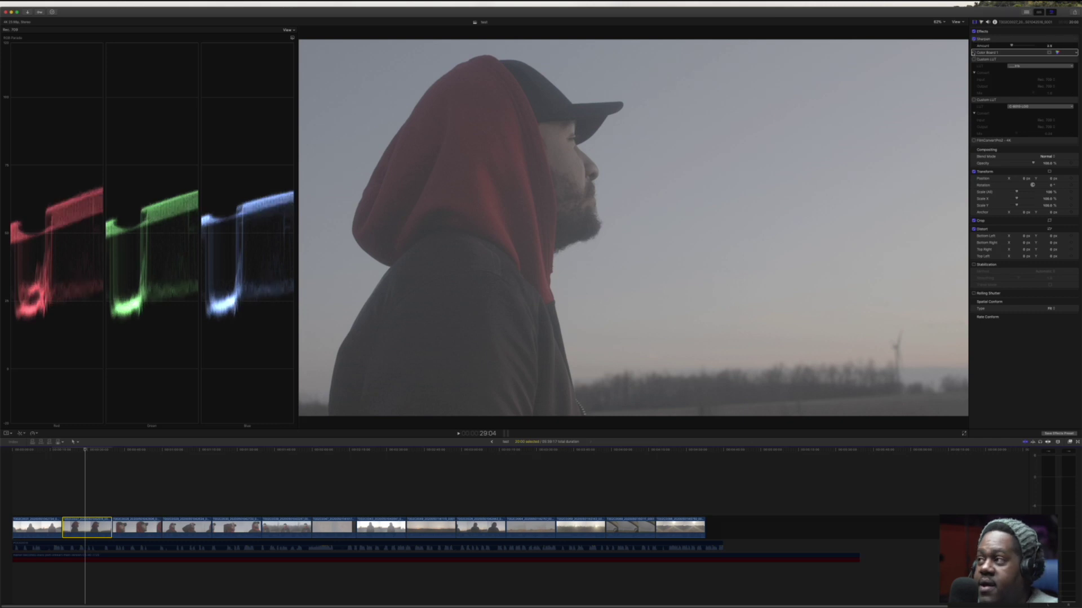
click(973, 52)
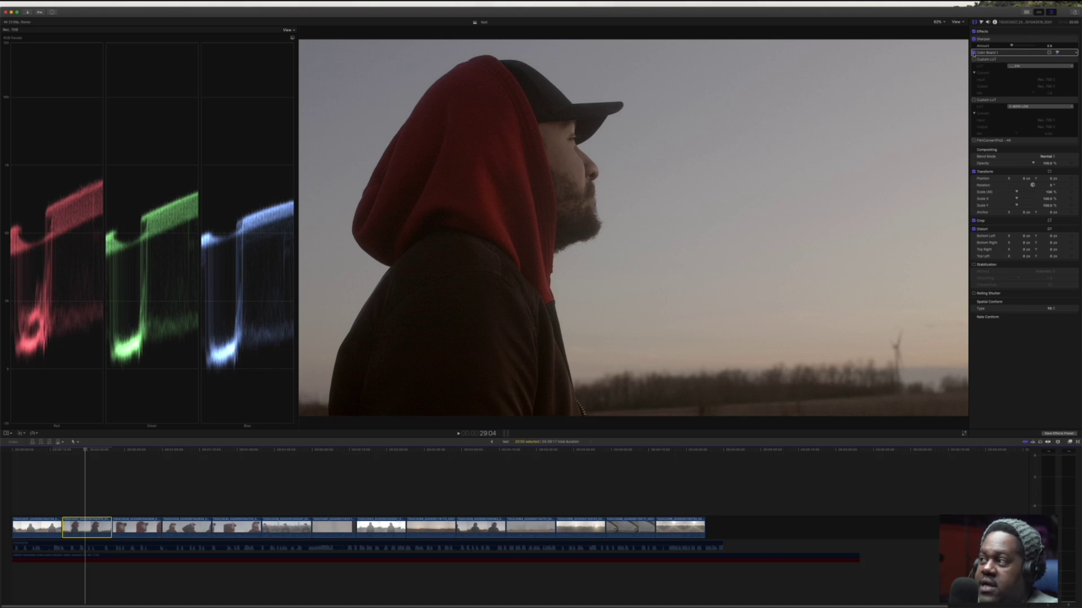
Enable the first Custom LUT on the second clip, comparing the shot with and without it.
click(975, 59)
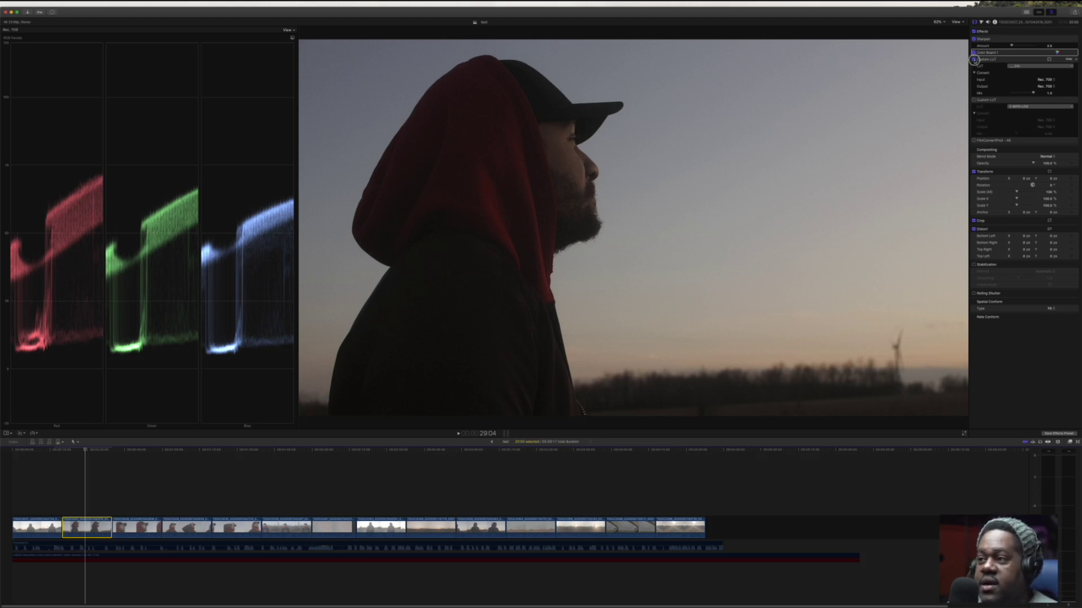
click(974, 60)
click(974, 60)
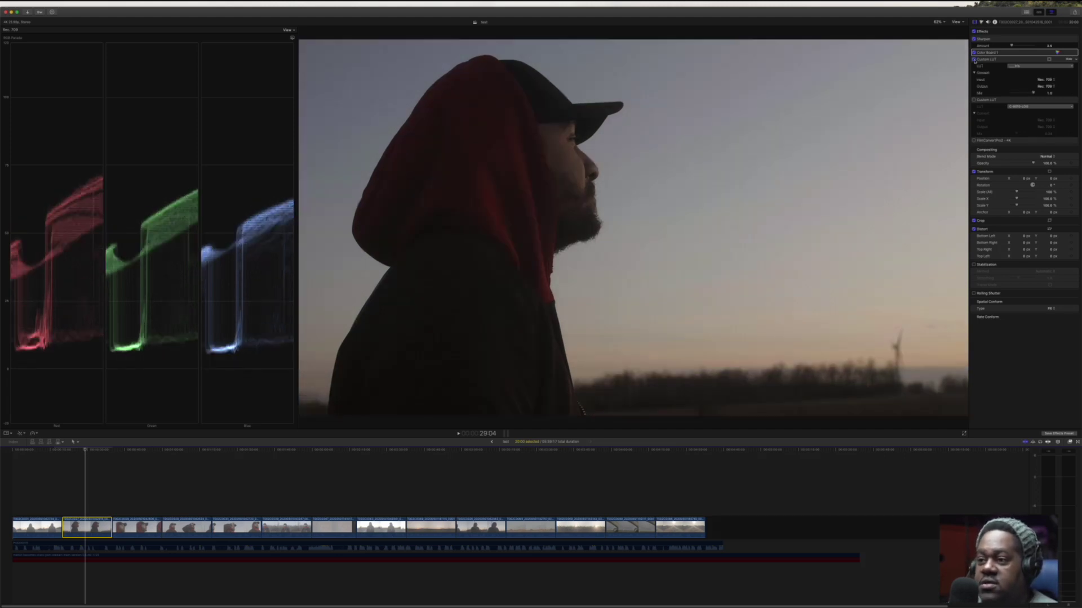
click(974, 59)
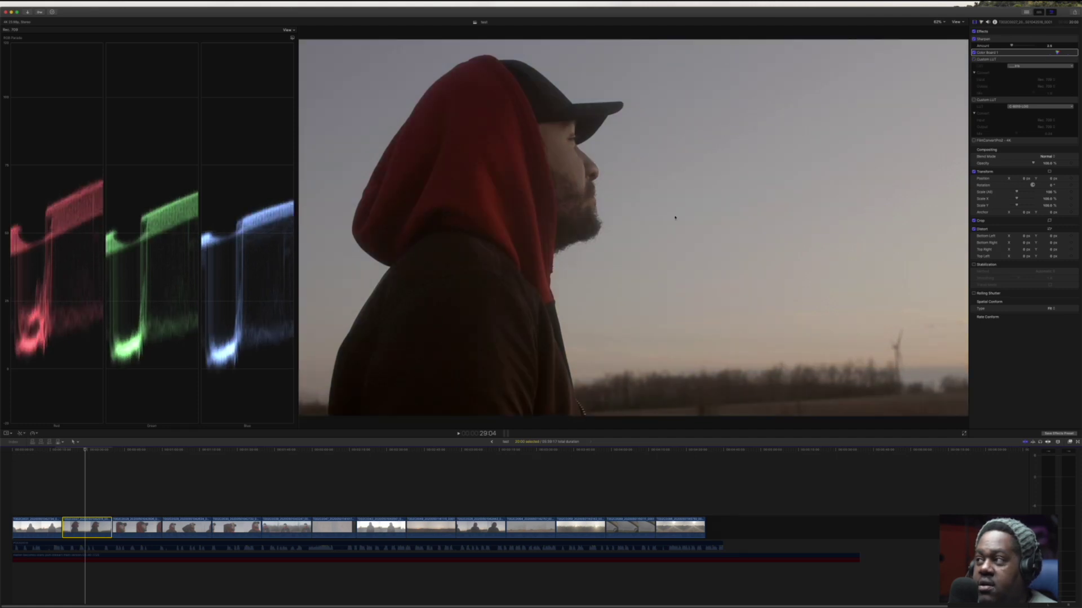
click(974, 59)
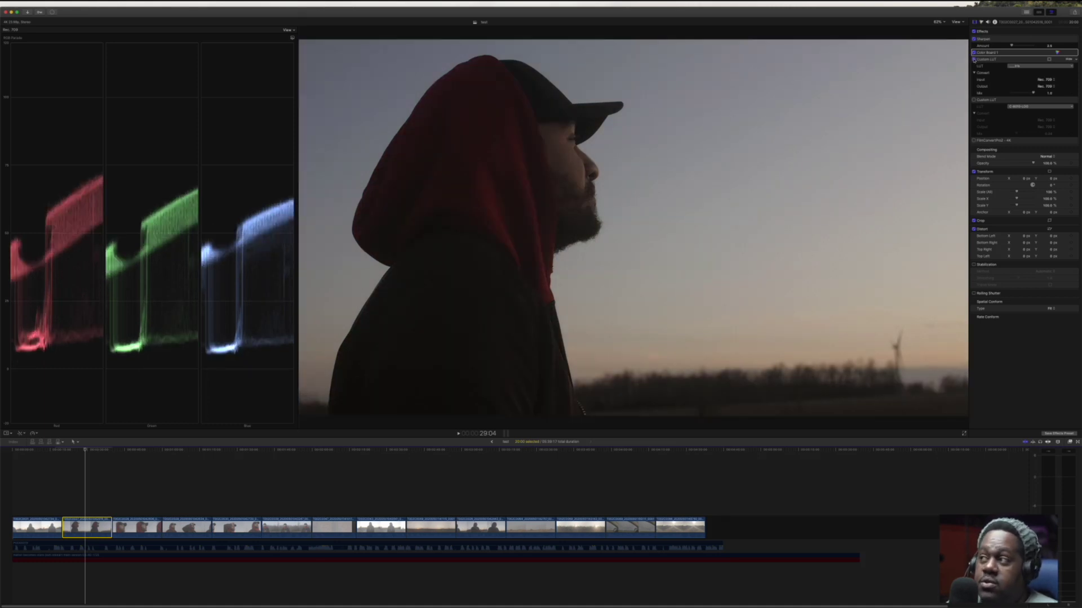
Enable the second Custom LUT and the FilmConvert effect on the second clip.
click(973, 99)
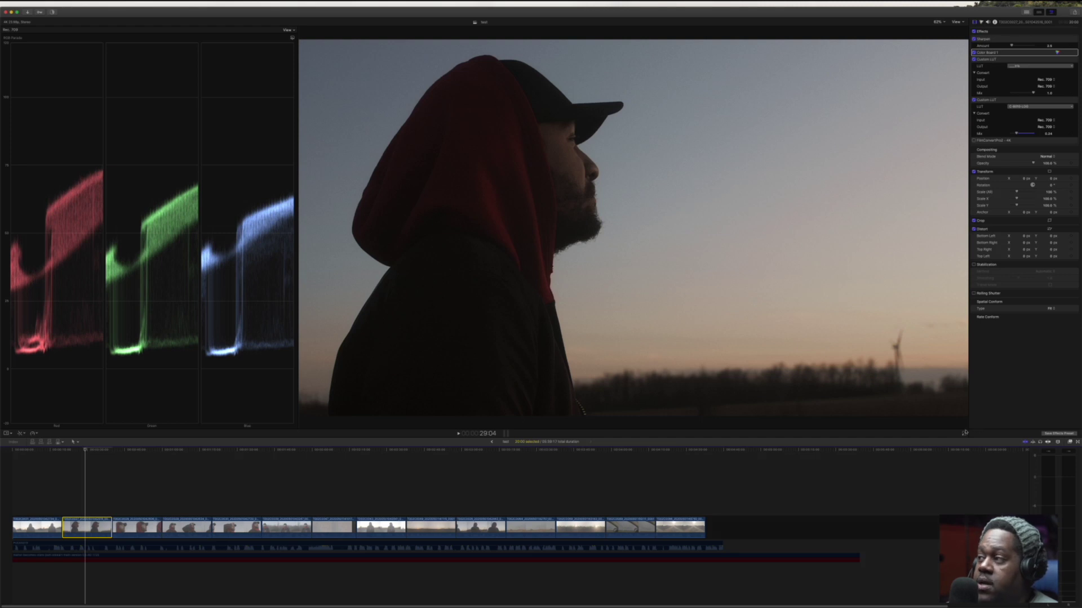
click(974, 141)
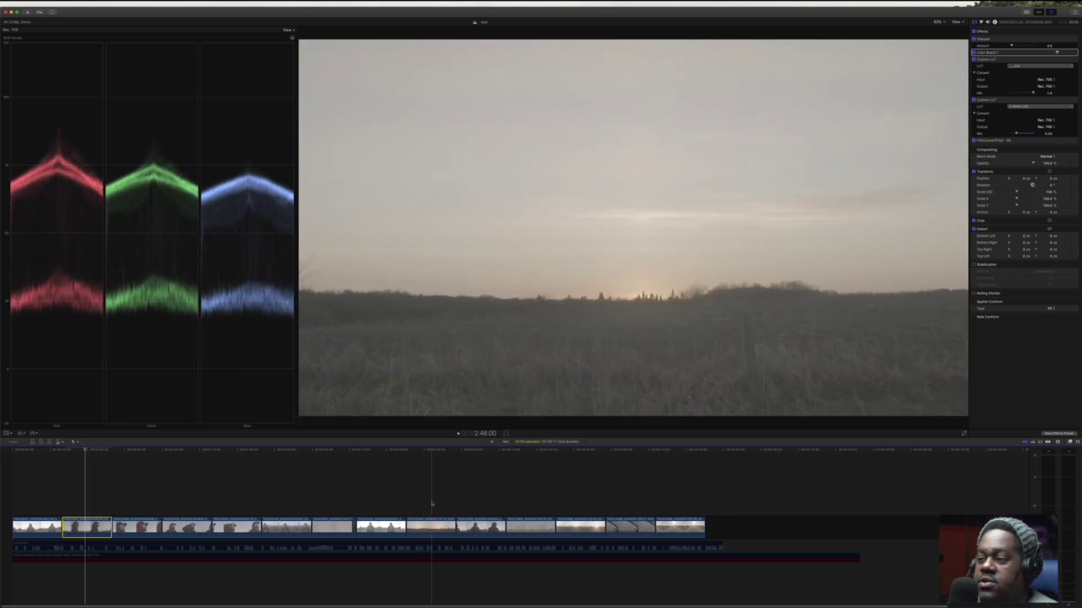
Select the sunset clip at 2:48:00 in the timeline and enable its Color Board correction.
click(435, 531)
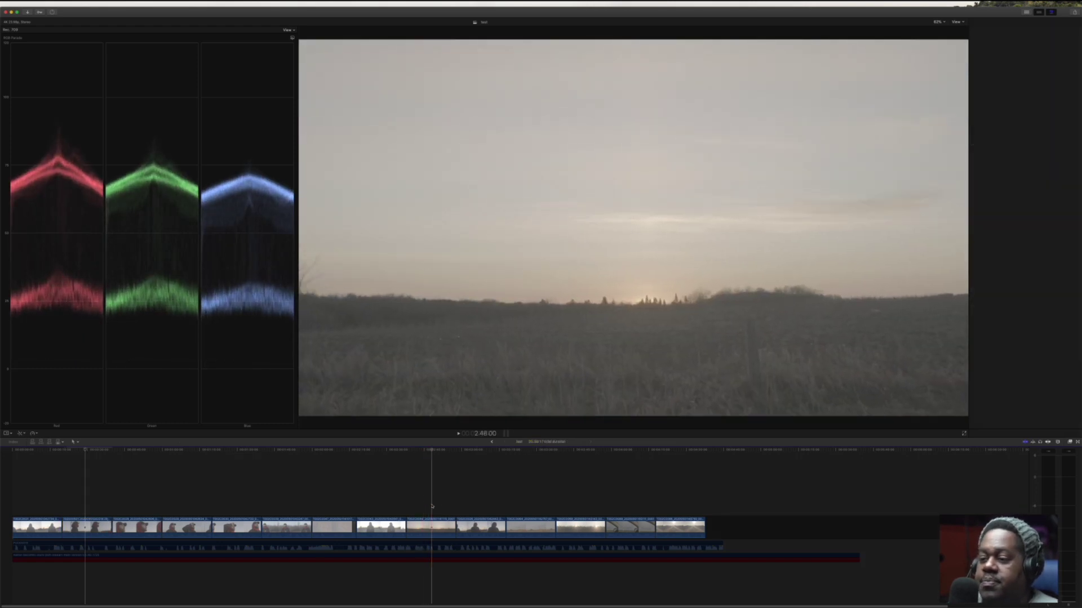
click(435, 531)
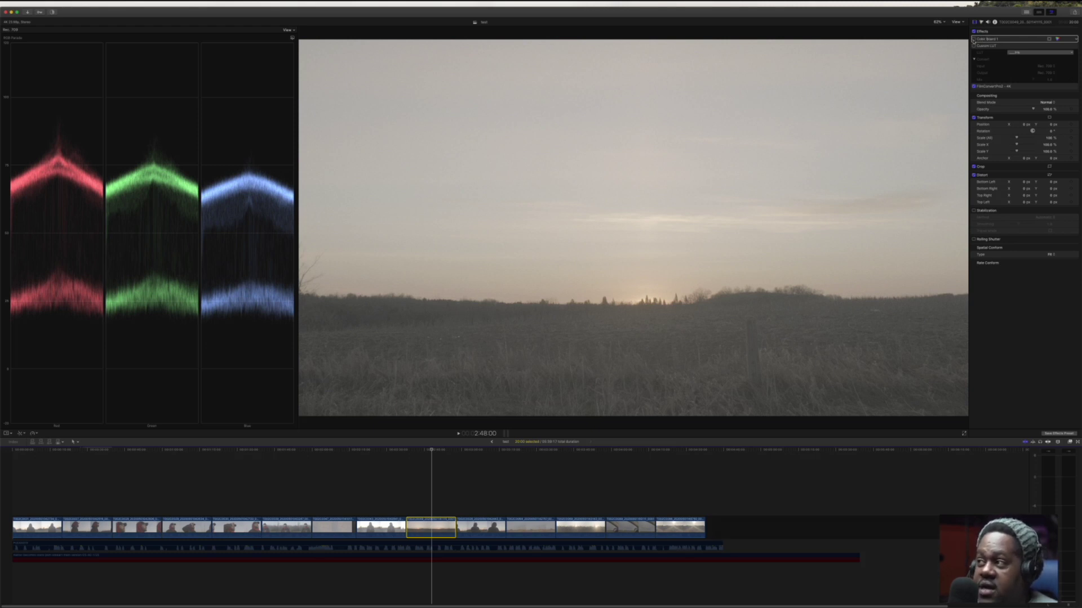
click(973, 39)
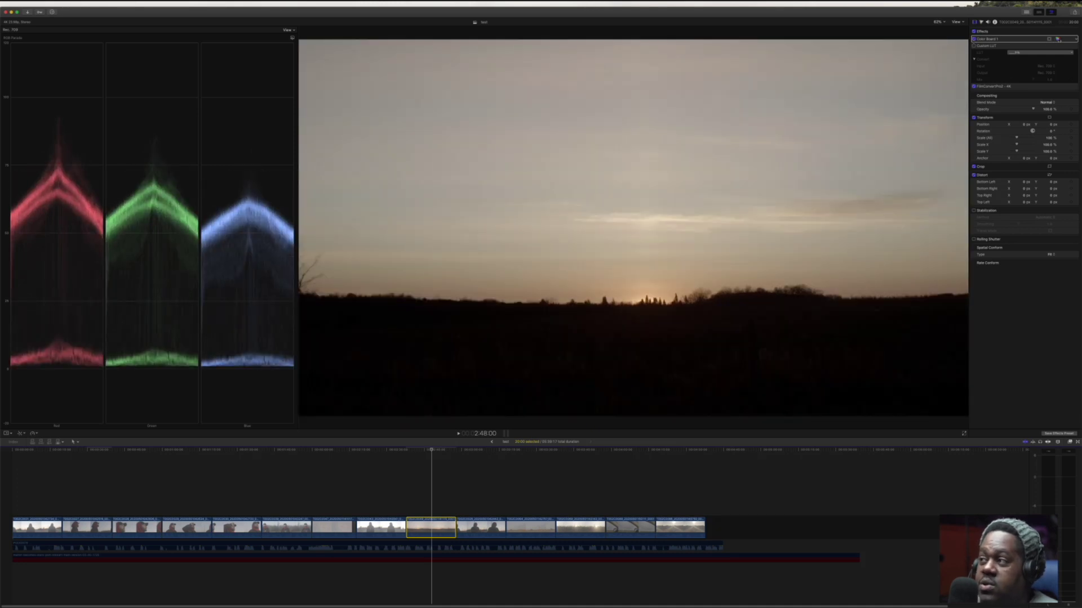
Inspect the sunset clip's Color Board exposure settings, resetting them for comparison, undoing the reset and returning to the clip's effects list.
click(1057, 39)
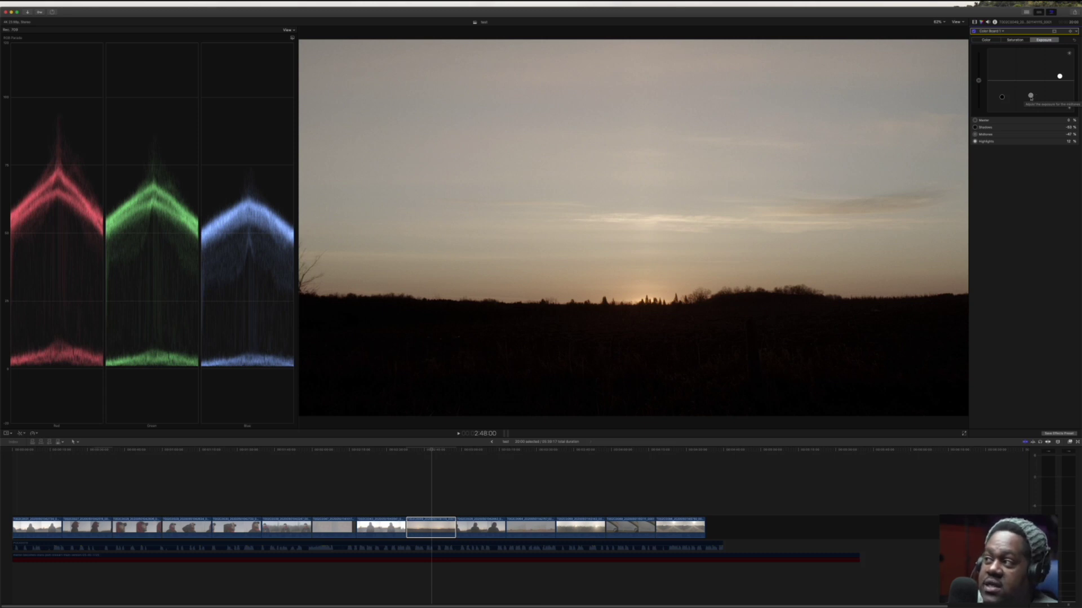
click(1074, 41)
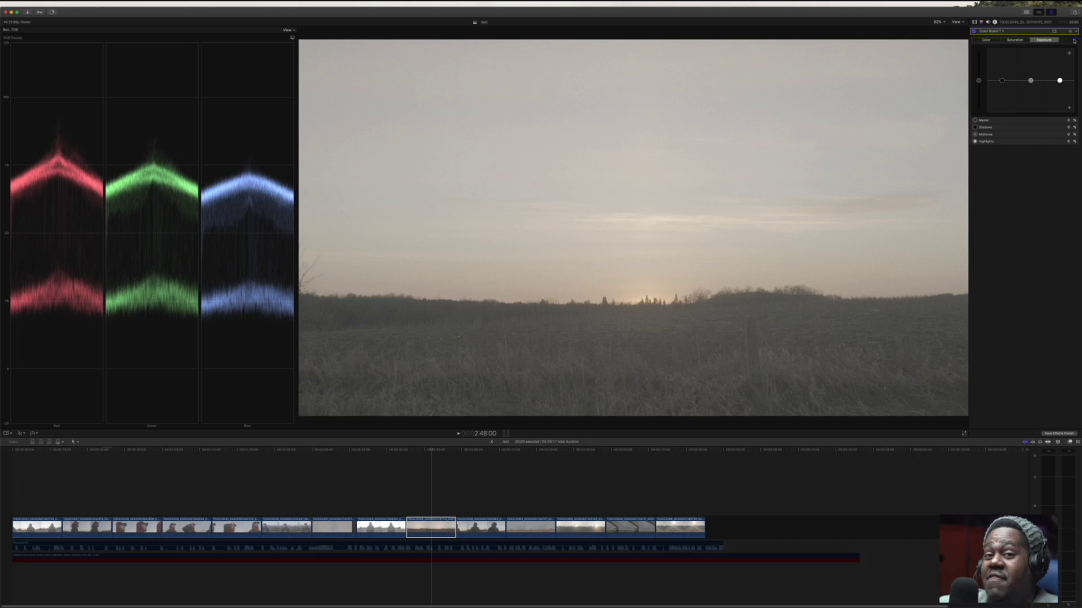
key(super+z)
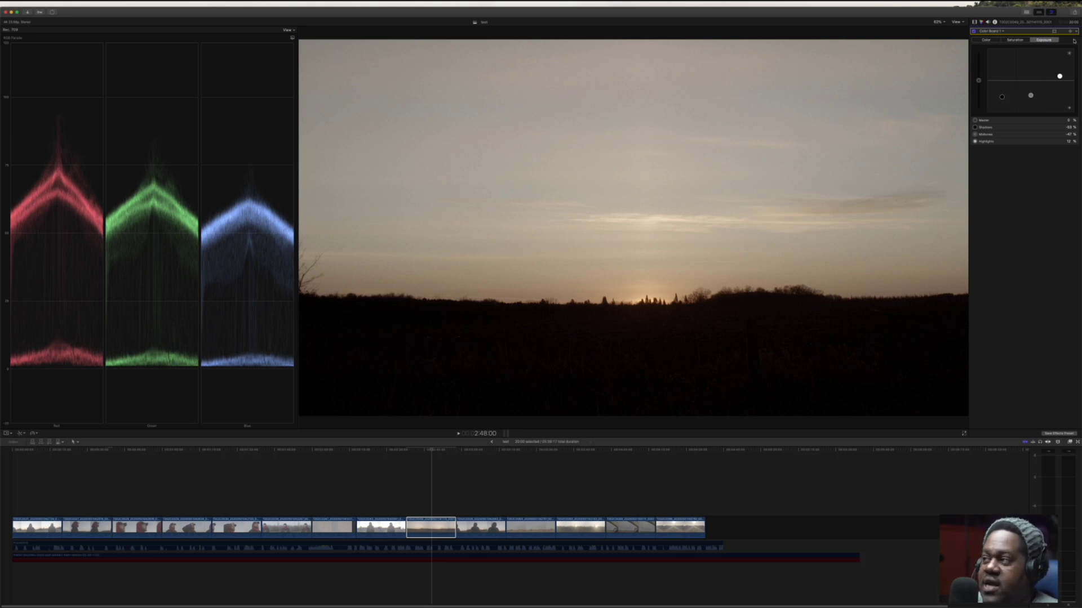
click(975, 22)
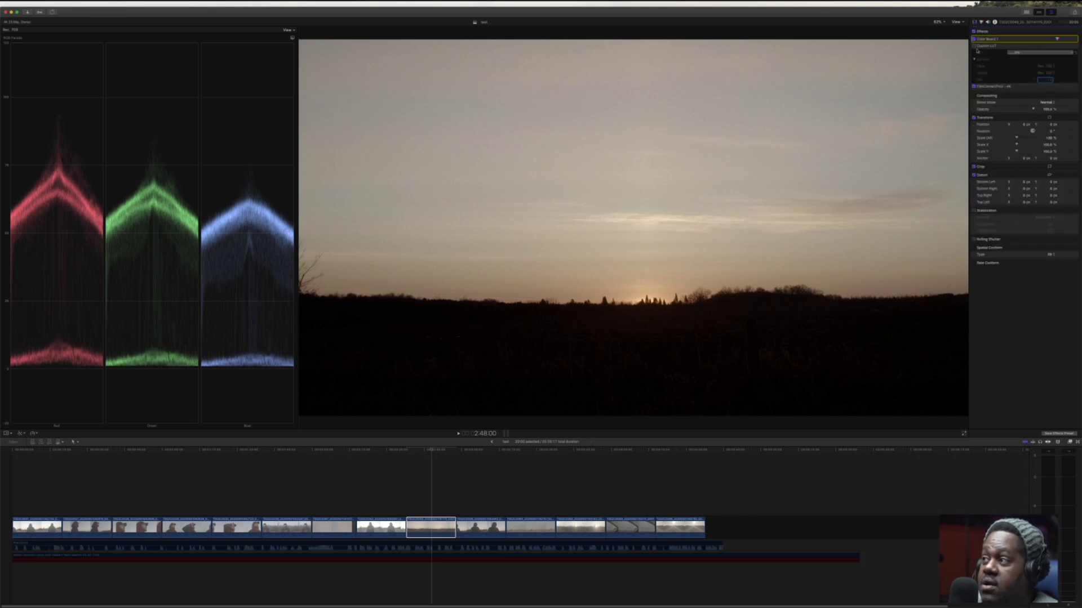
Disable FilmConvert and enable the Custom LUT on the sunset clip, comparing the shot with and without the LUT.
click(974, 88)
click(974, 47)
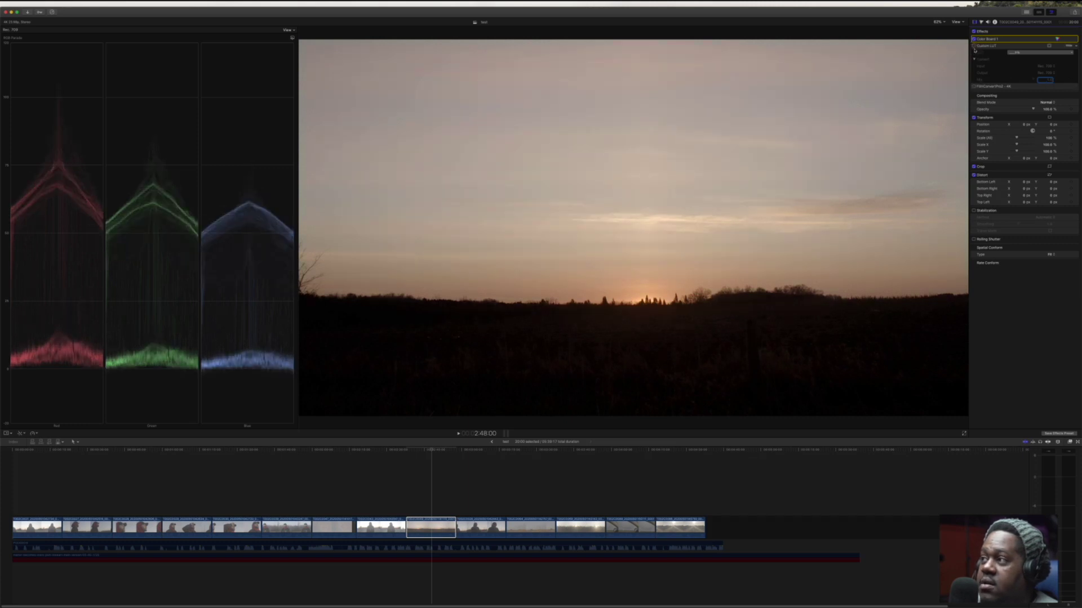
click(974, 46)
click(974, 46)
click(974, 46)
click(975, 46)
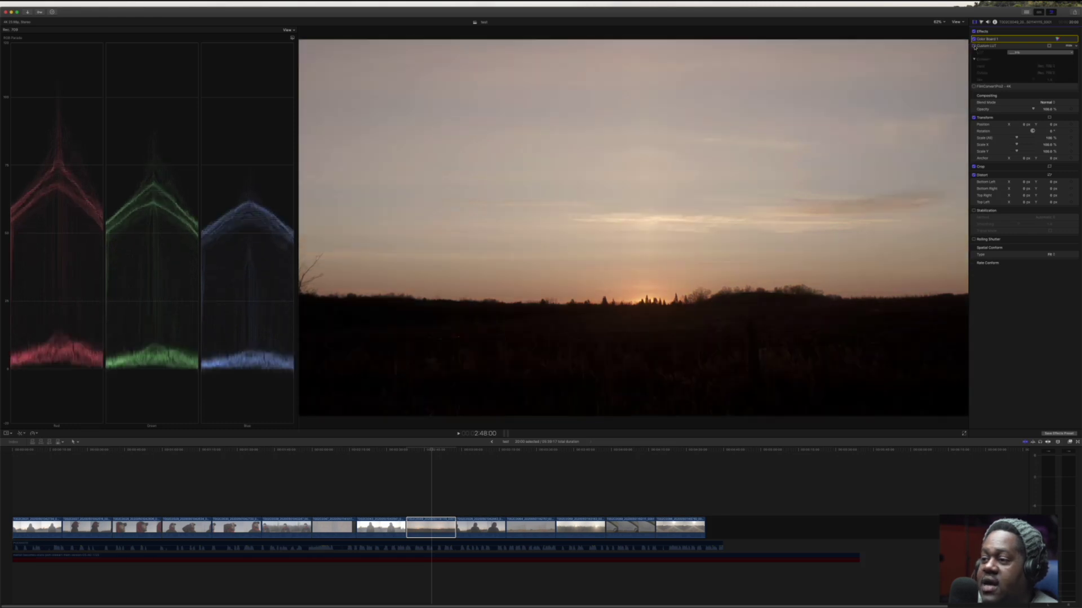
click(974, 46)
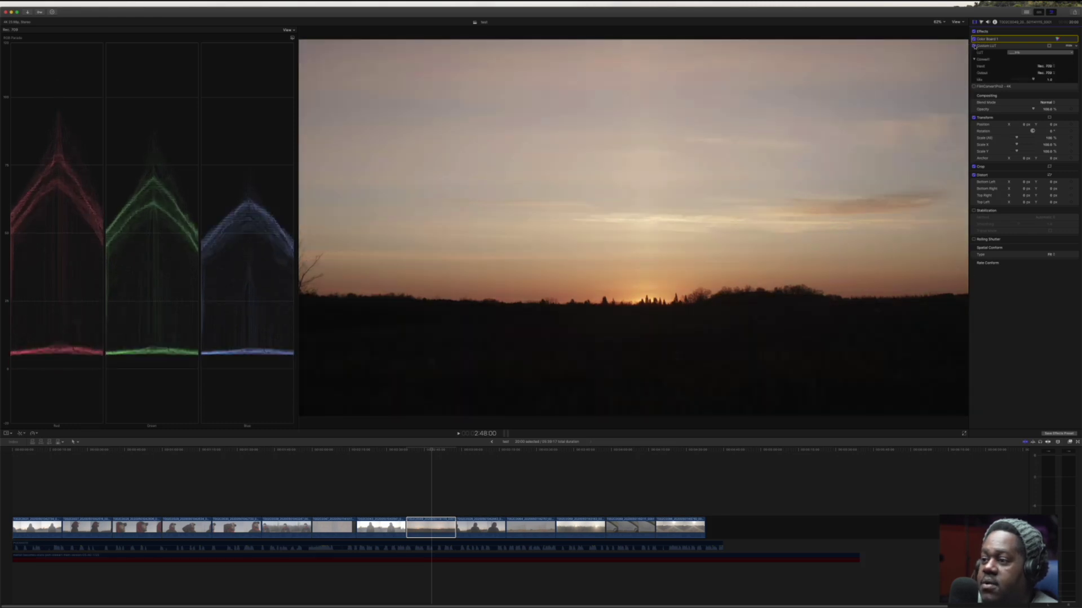
click(974, 46)
click(974, 47)
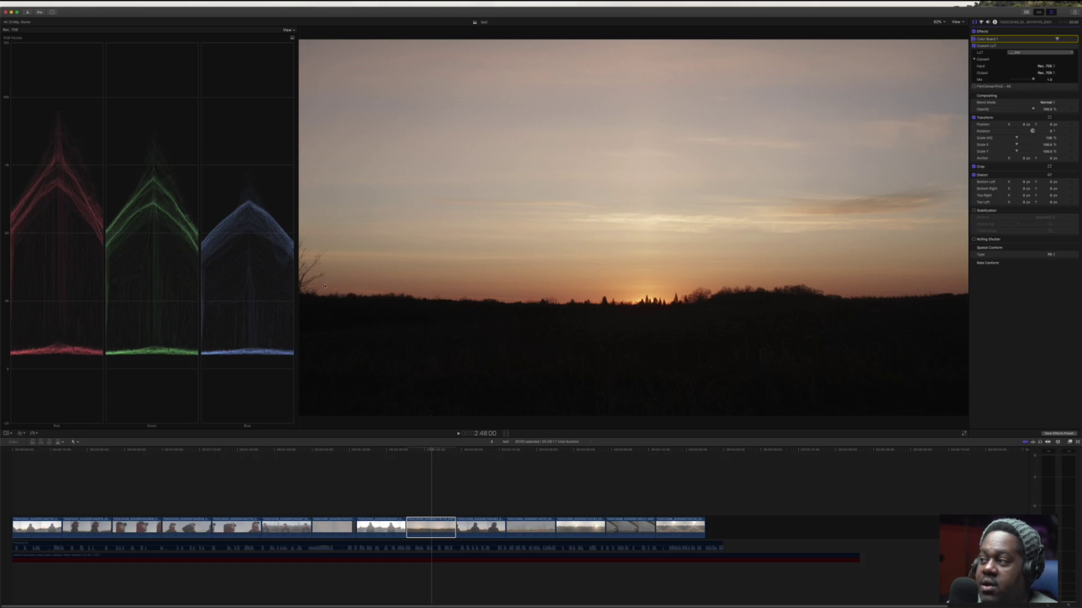
Enable the FilmConvert effect on the sunset clip, comparing the shot with and without it.
click(973, 86)
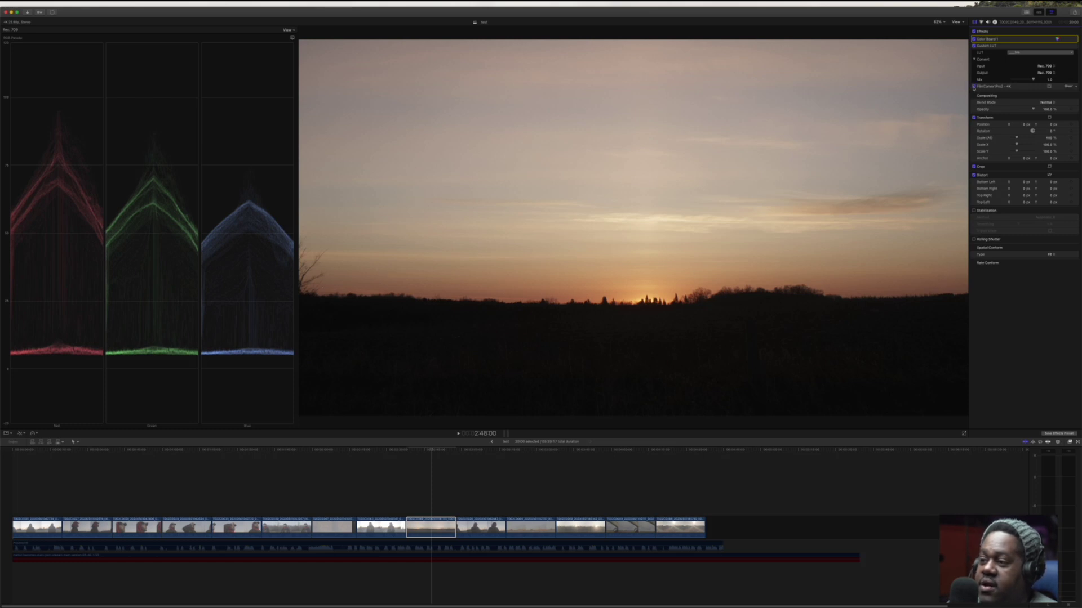
click(973, 87)
click(974, 87)
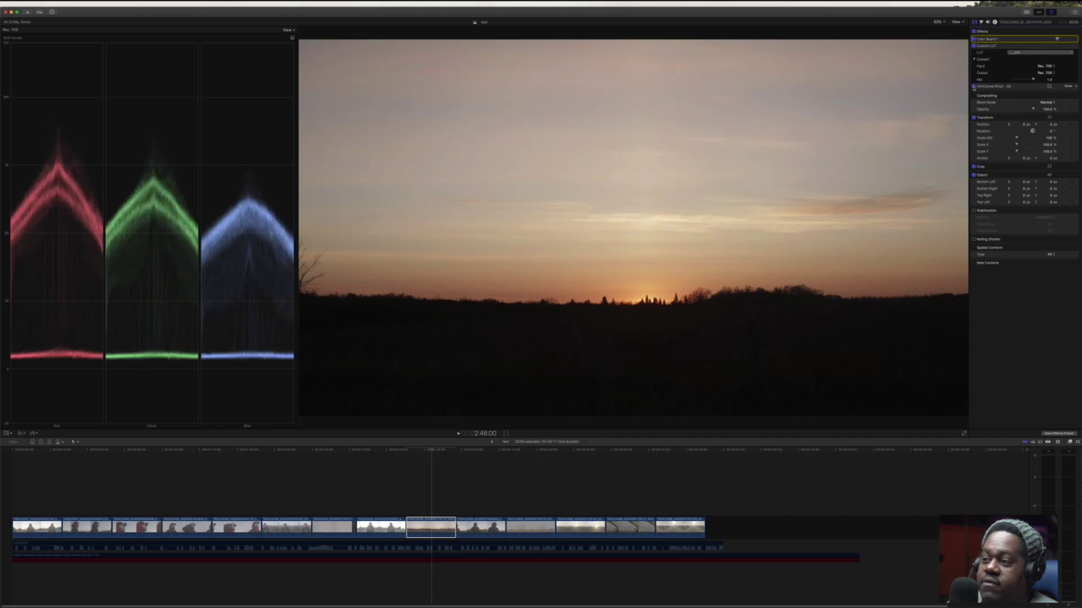
click(973, 87)
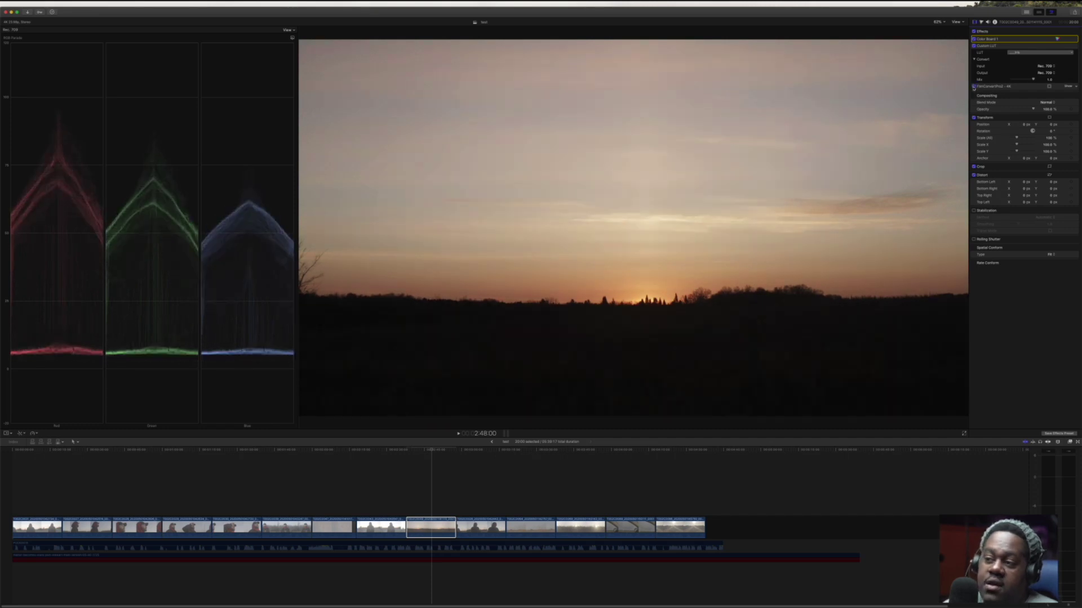
click(974, 87)
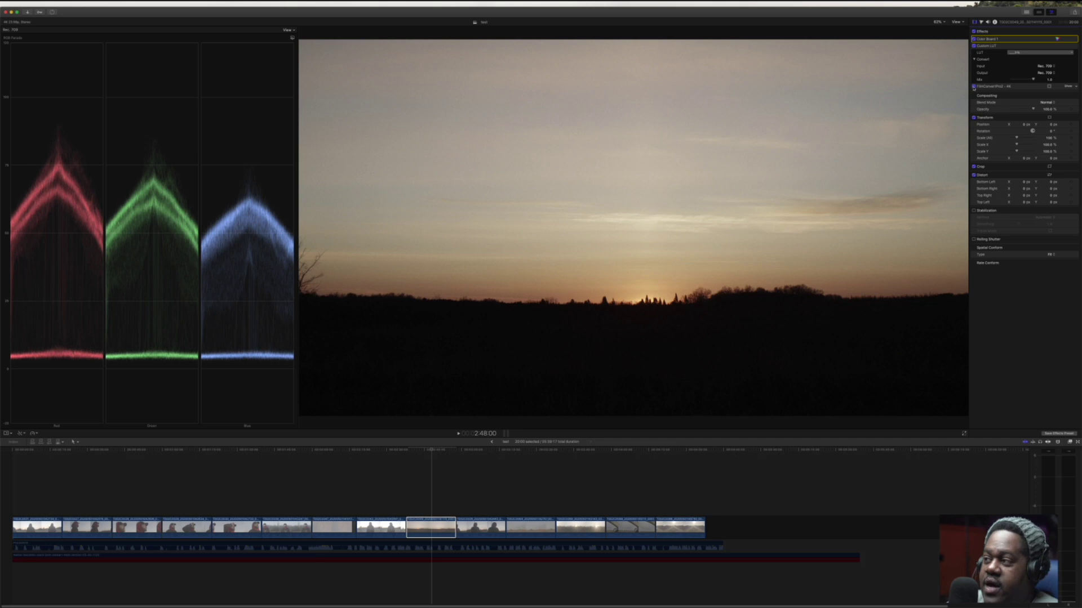
Review the sunset clip's grade by disabling all three effects, then re-enabling Color Board, Custom LUT and FilmConvert one at a time.
click(974, 86)
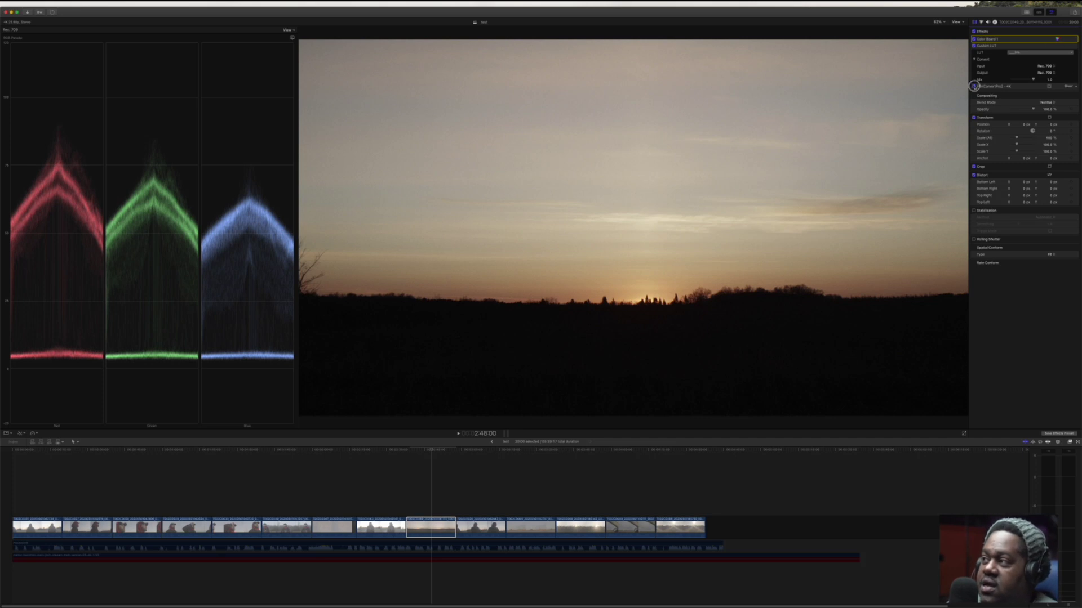
click(974, 45)
click(974, 39)
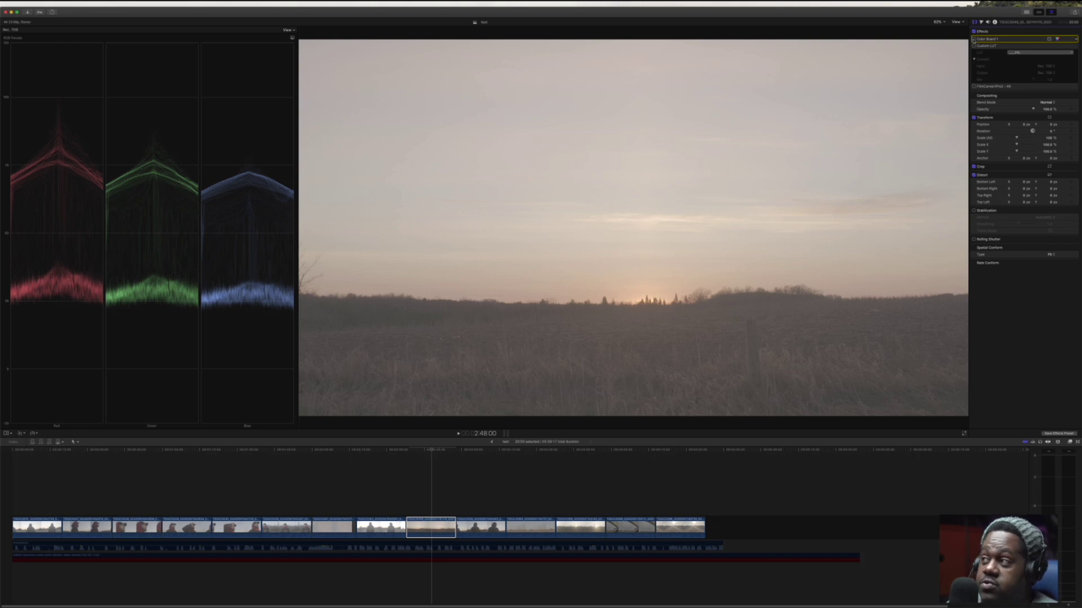
click(973, 39)
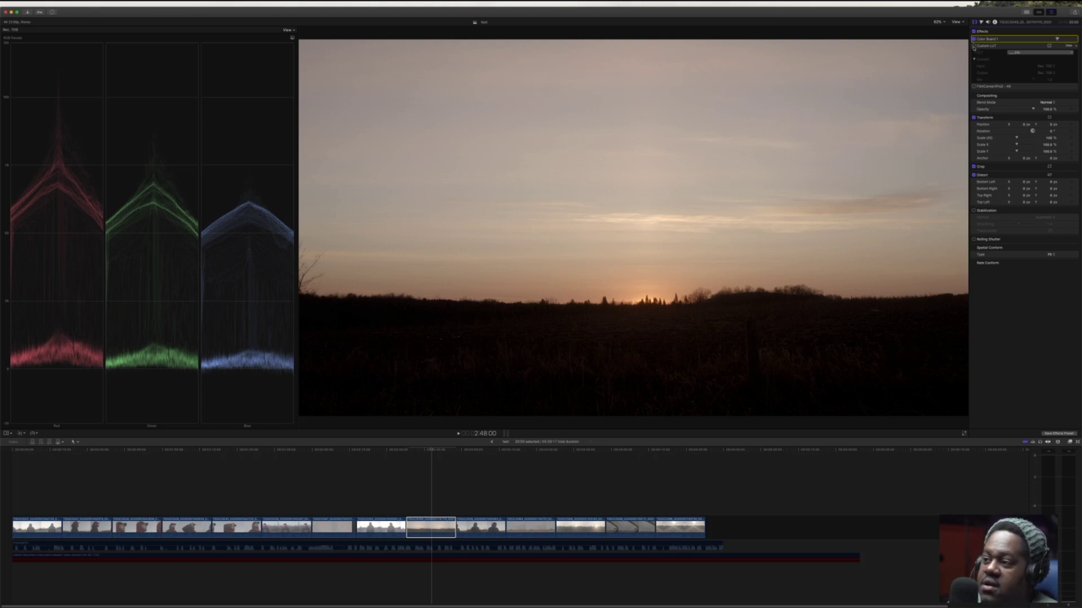
click(973, 46)
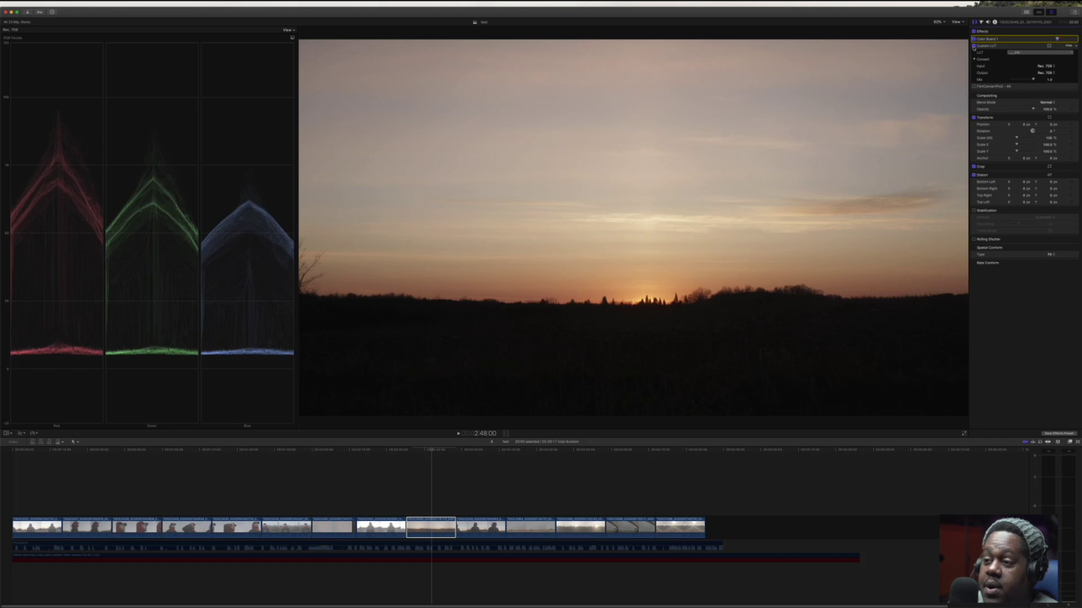
click(973, 87)
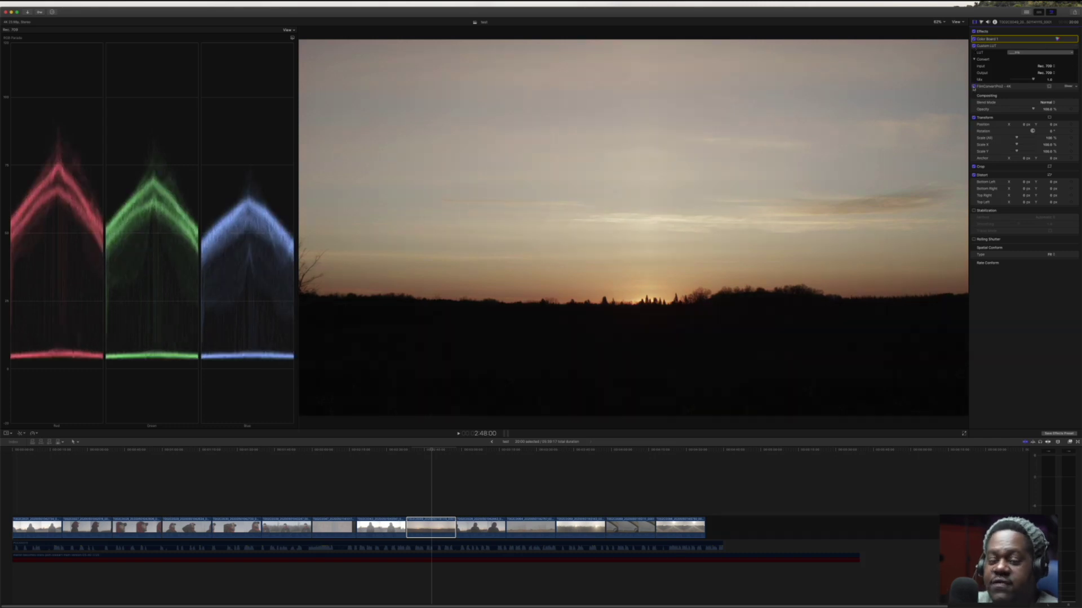